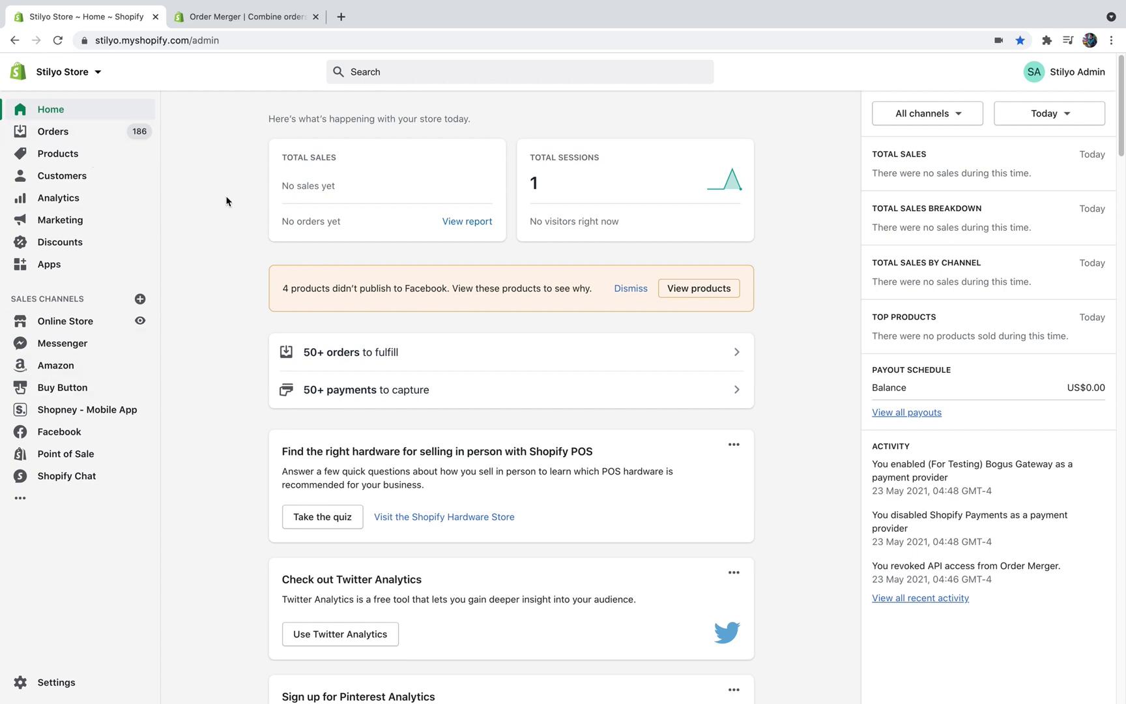
# - Switch to the Order Merger app listing on the Shopify App Store
pyautogui.click(237, 21)
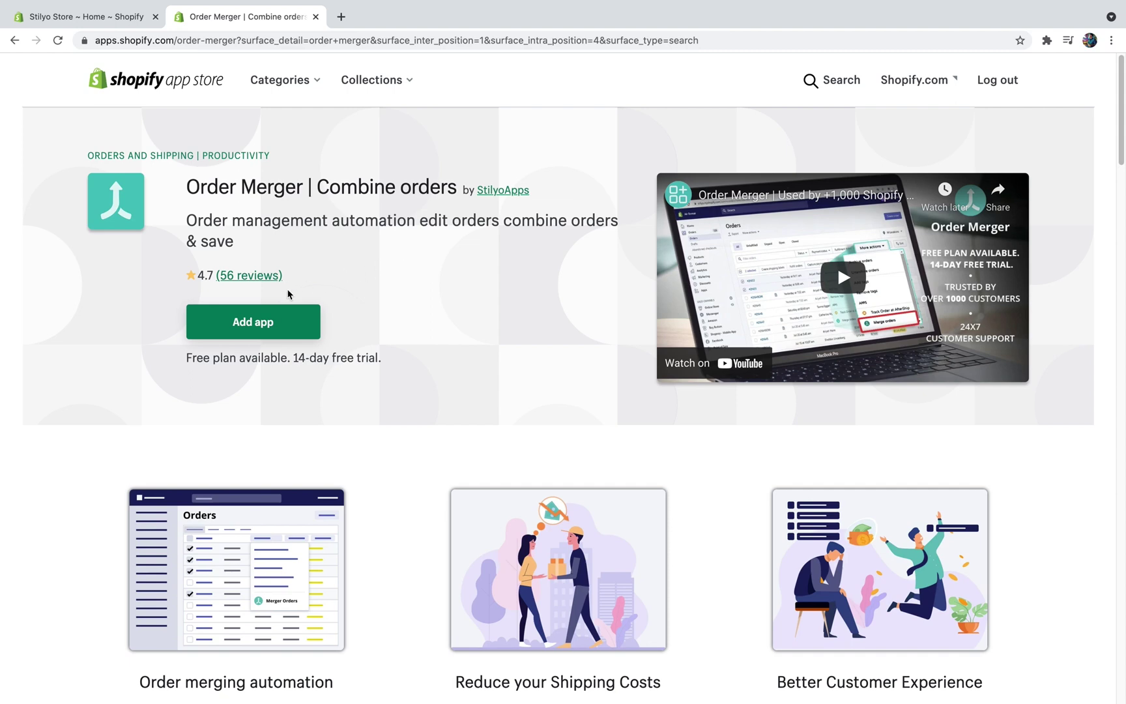
# - Install Order Merger on Stilyo Store, approving the requested permissions
pyautogui.click(241, 321)
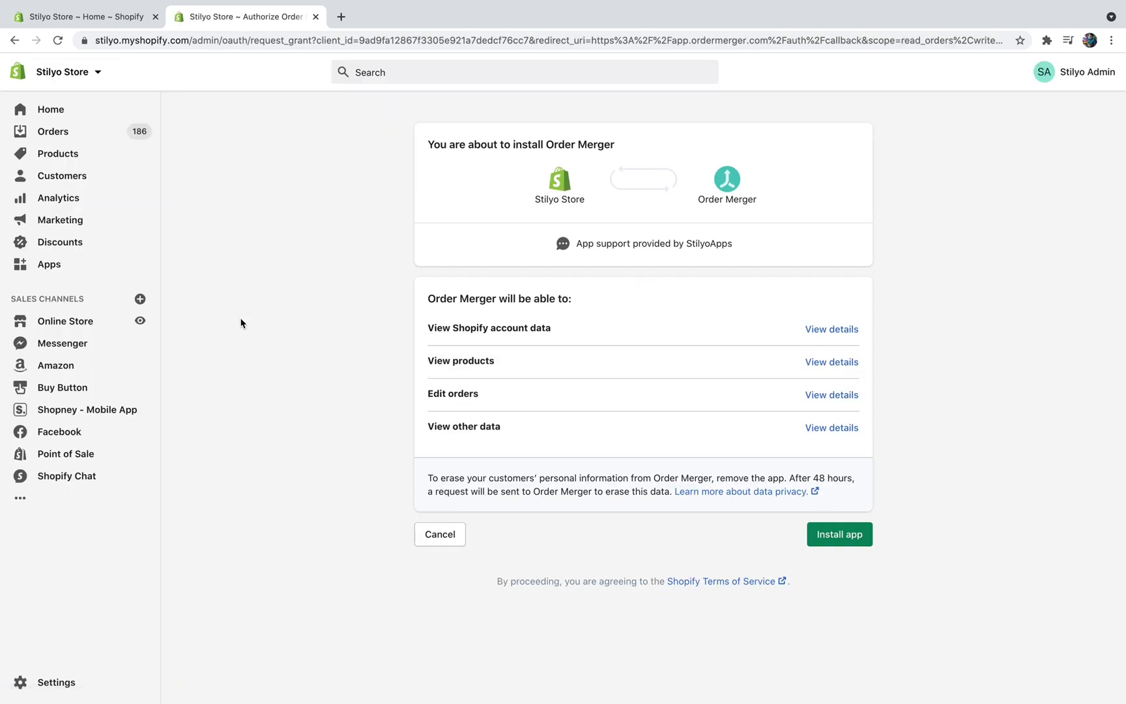
pyautogui.click(837, 534)
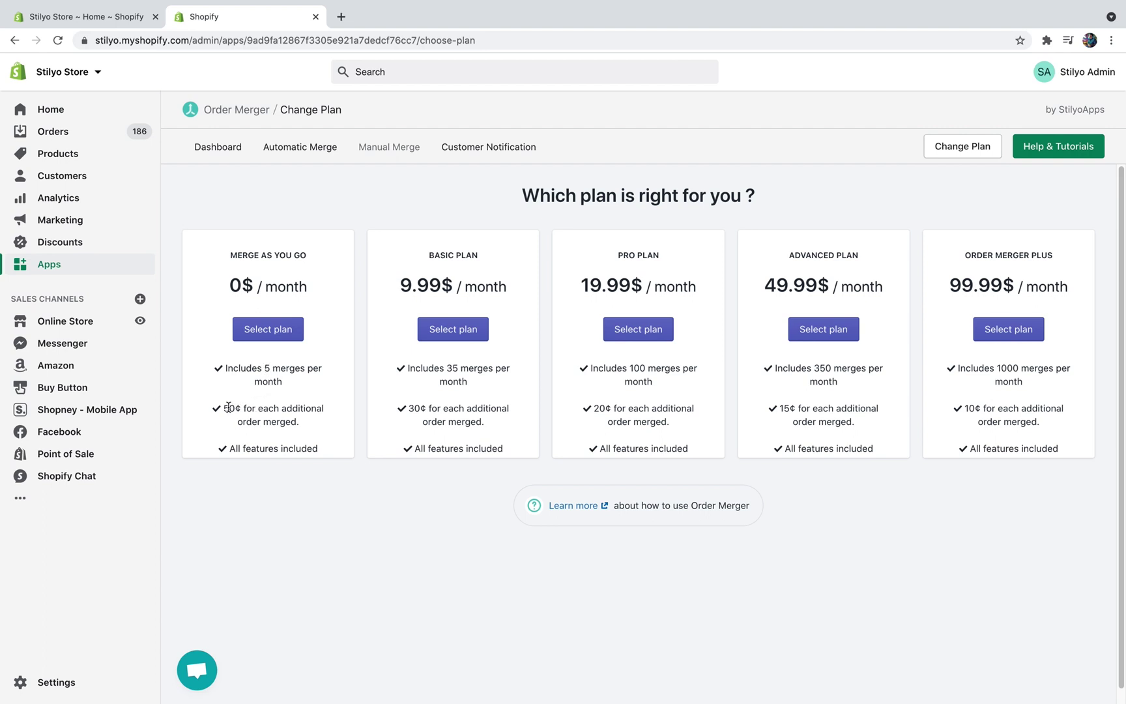
# - Choose the $9.99/month Basic Plan and approve its subscription
pyautogui.moveTo(479, 287)
pyautogui.mouseDown()
pyautogui.moveTo(377, 289)
pyautogui.moveTo(484, 287)
pyautogui.mouseUp()
pyautogui.click(394, 285)
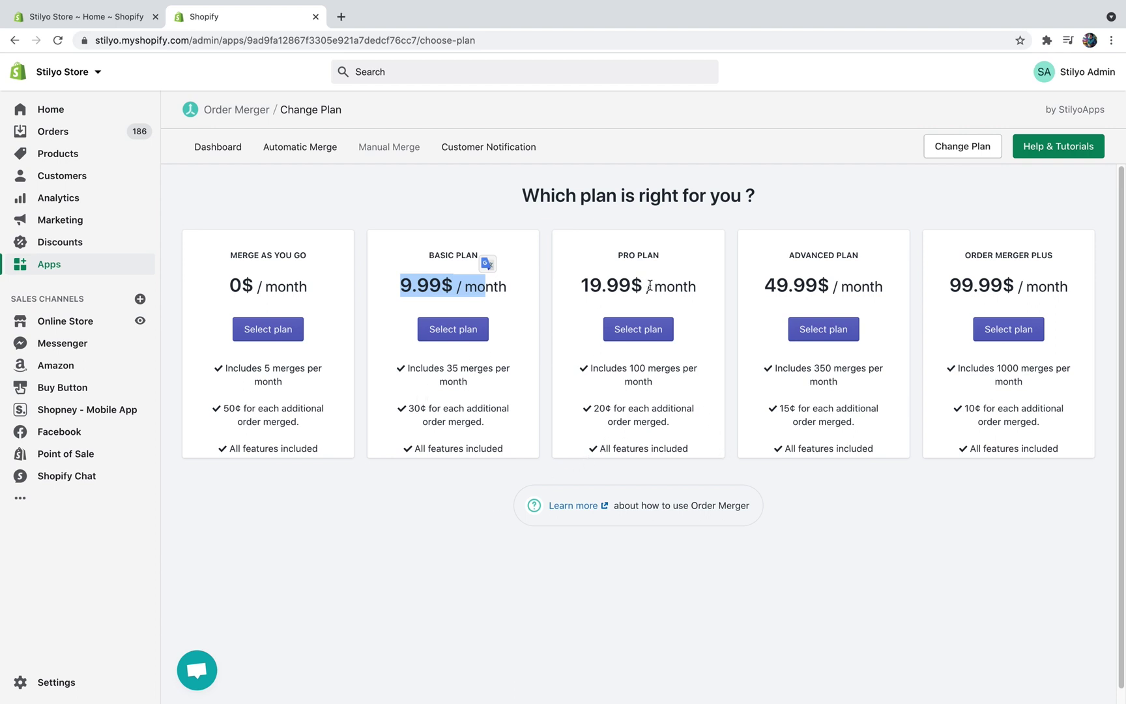
pyautogui.click(587, 264)
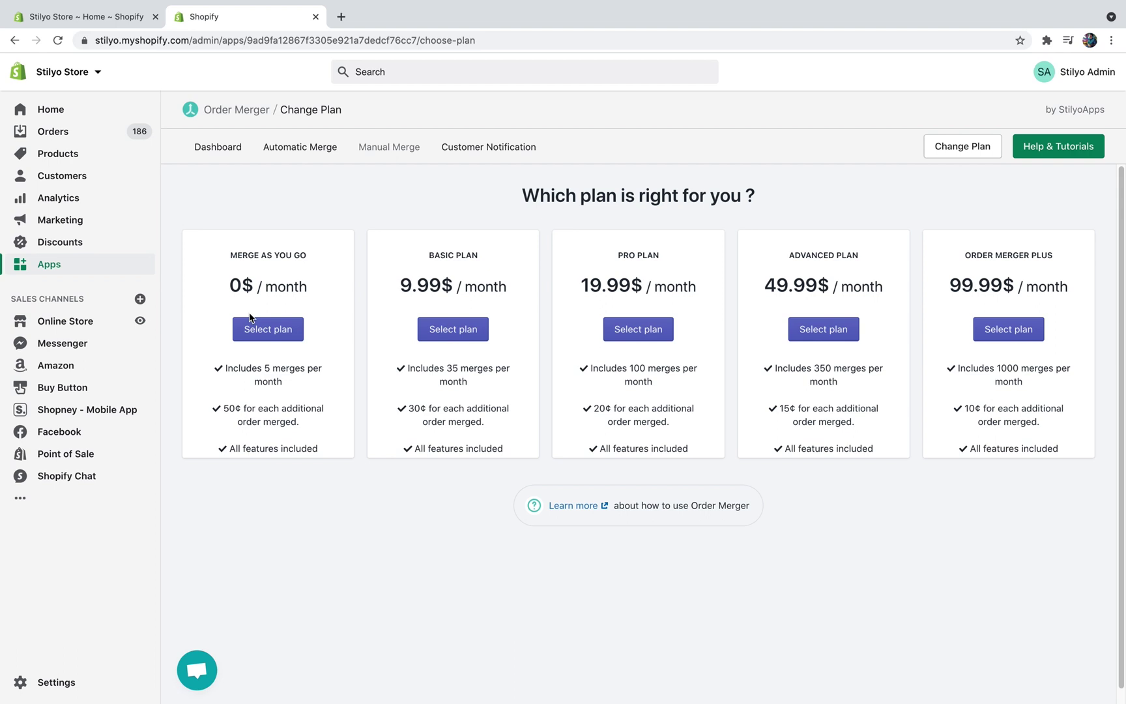
pyautogui.click(472, 333)
pyautogui.click(831, 314)
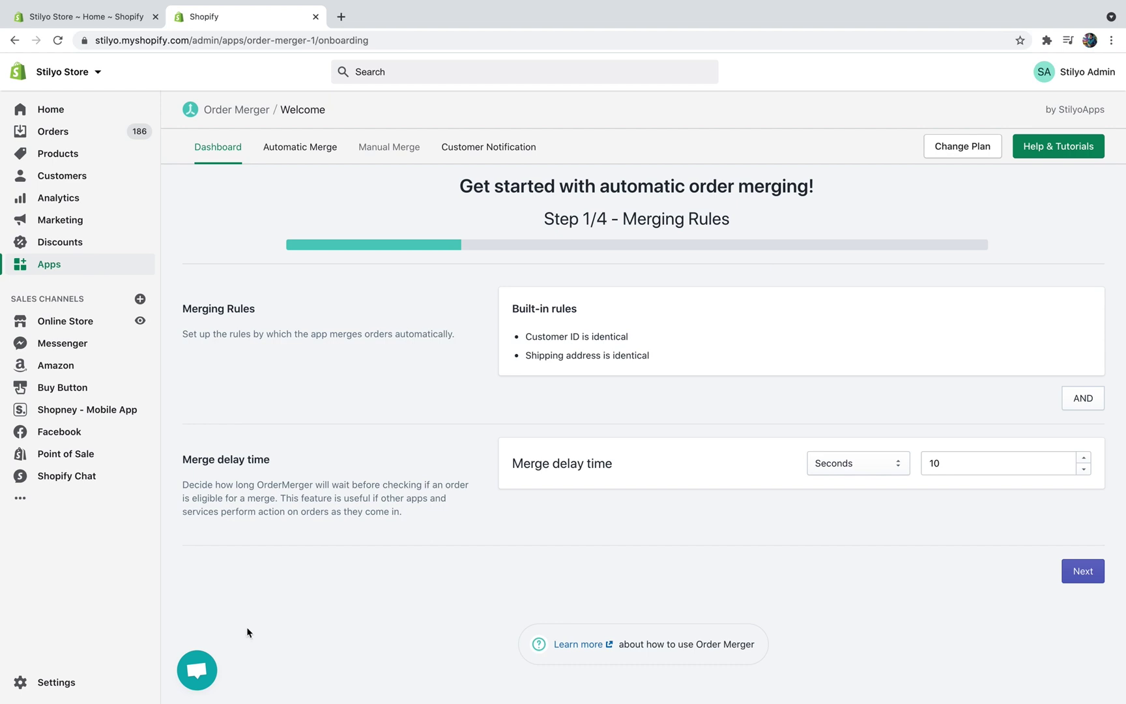
# - Open and close the support chat, then review the built-in merging rule wording
pyautogui.click(197, 670)
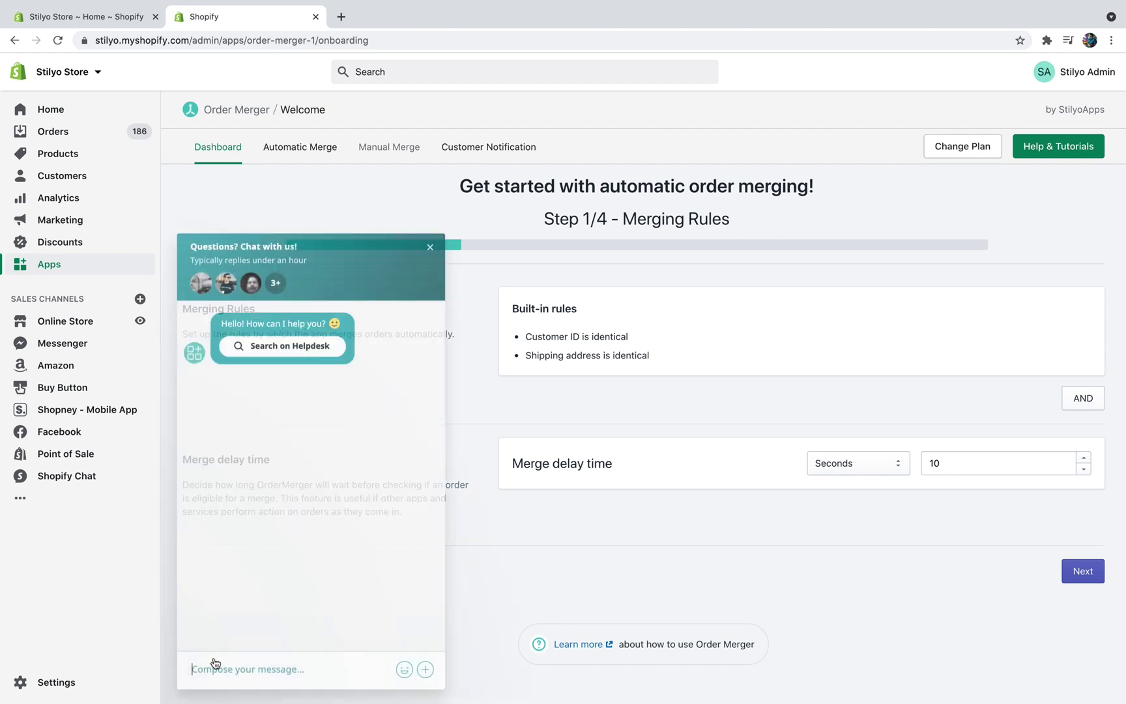
pyautogui.click(431, 245)
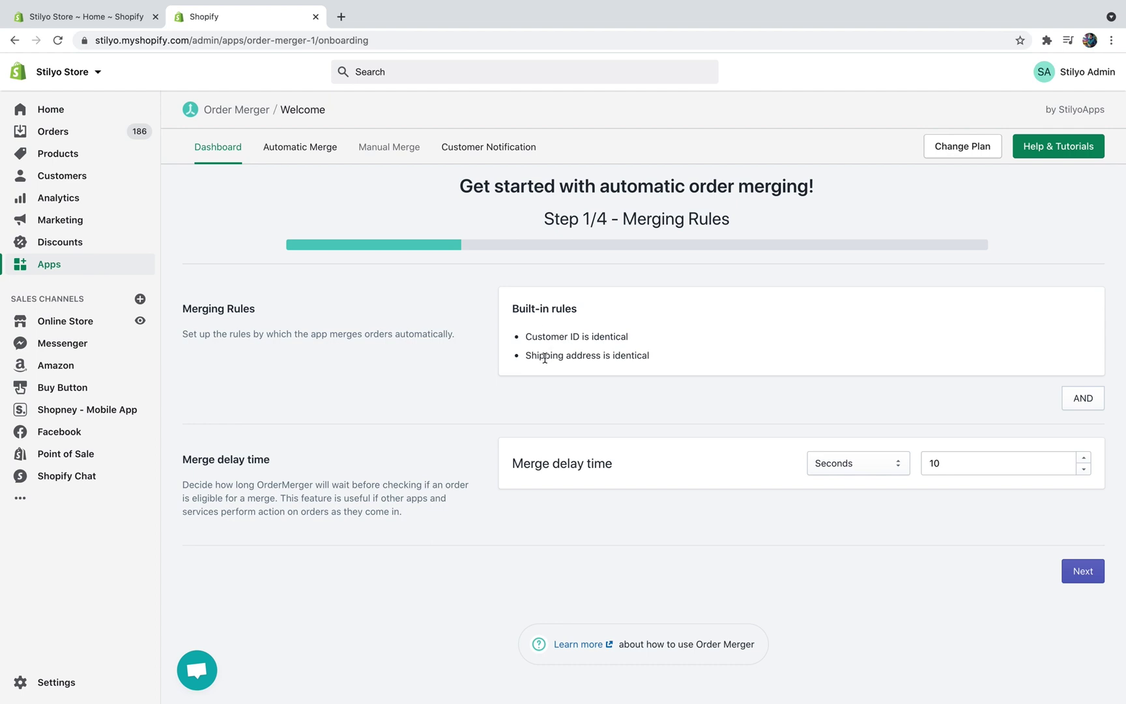
pyautogui.moveTo(531, 335); pyautogui.dragTo(611, 354)
pyautogui.click(613, 354)
# - Add an AND rule requiring past order fulfillment status Unfulfilled, keeping the 10-second merge delay
pyautogui.click(1073, 398)
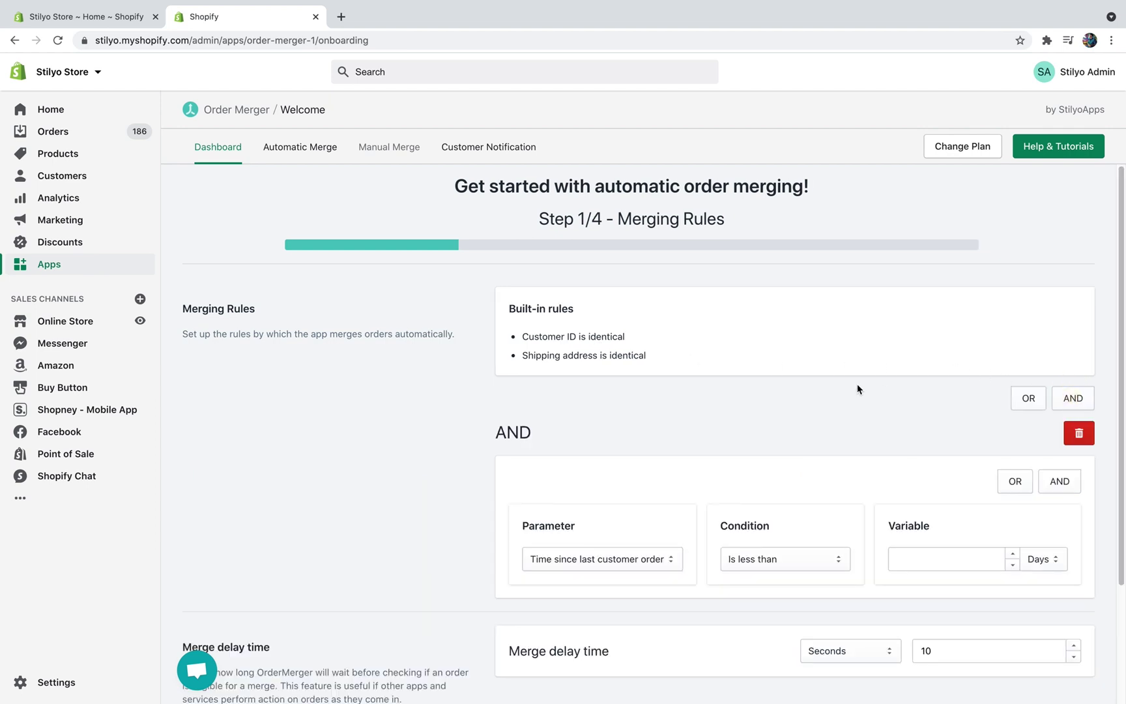
pyautogui.scroll(-2, 857, 390)
pyautogui.click(615, 448)
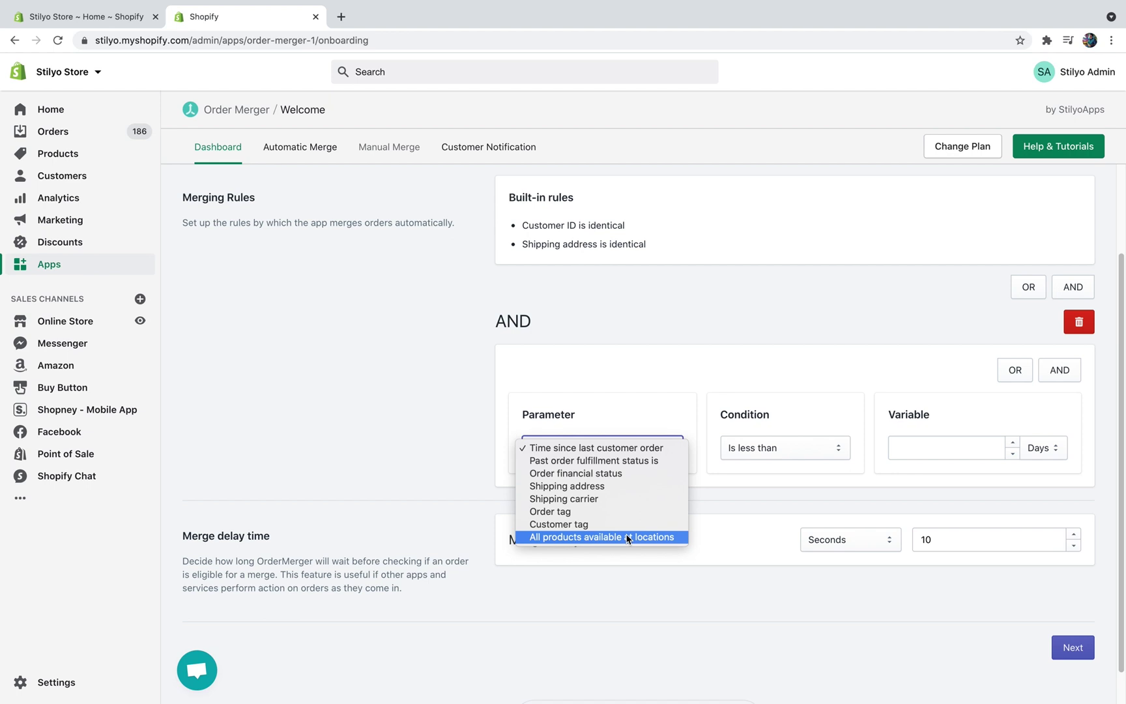
pyautogui.click(605, 461)
pyautogui.click(927, 475)
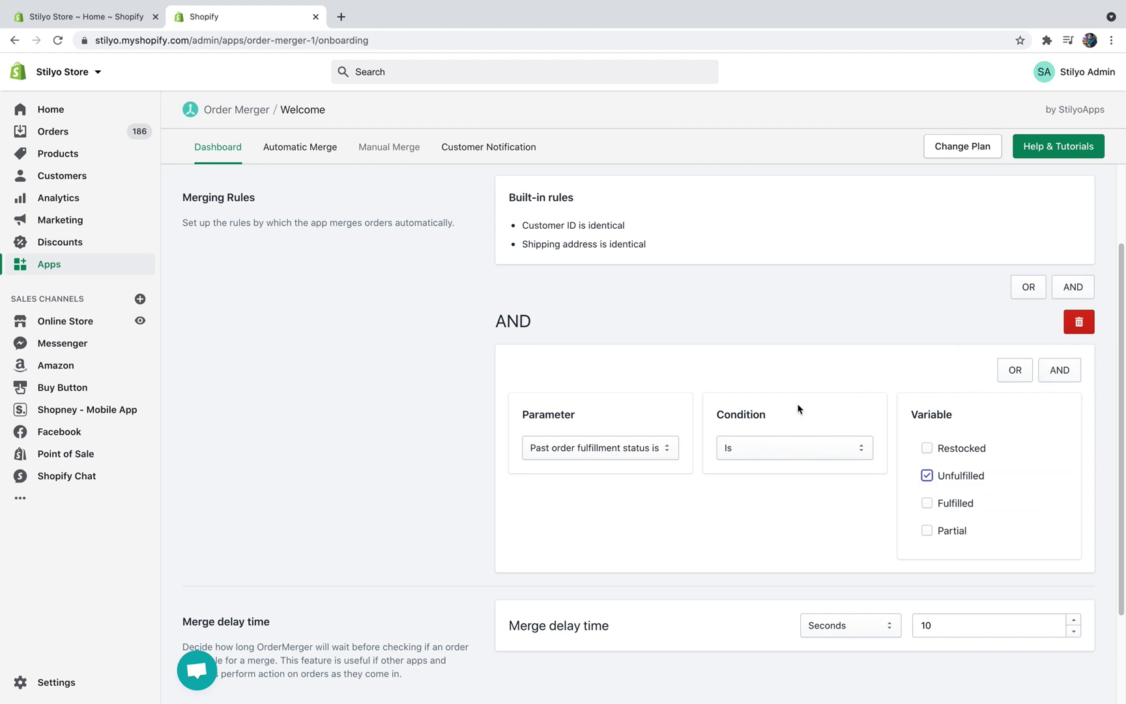
pyautogui.scroll(-3, 799, 409)
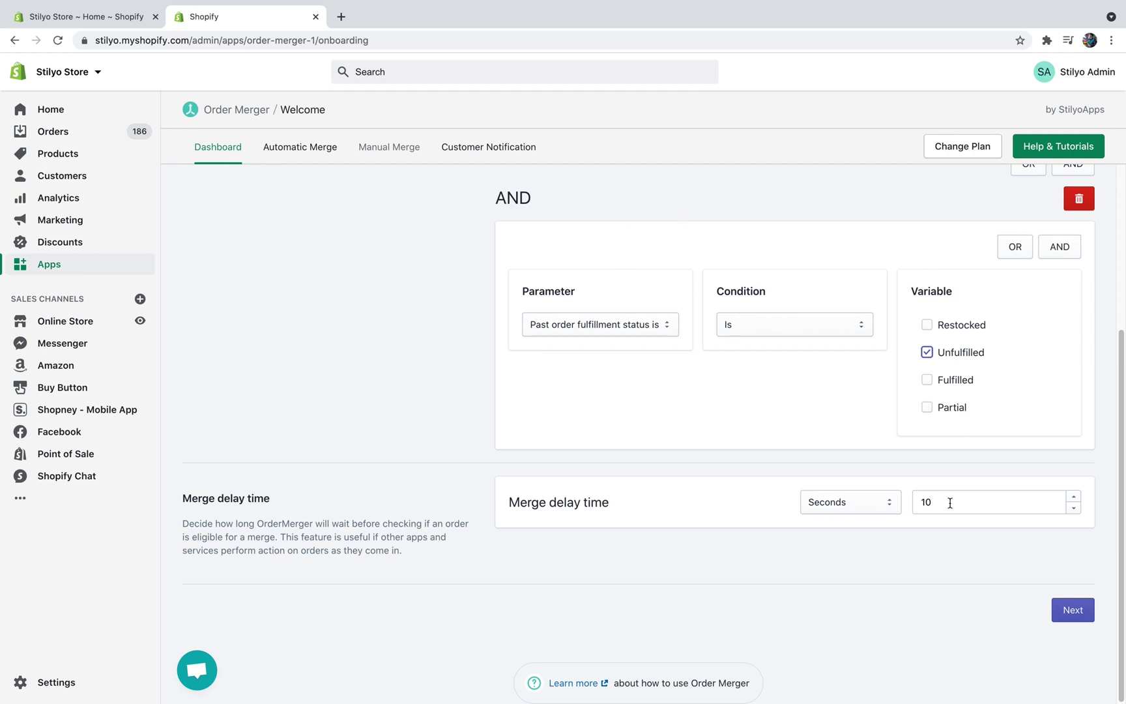
pyautogui.moveTo(949, 503); pyautogui.dragTo(890, 500)
pyautogui.click(935, 548)
# - In Conflict Handling, keep the most expensive shipping rate
pyautogui.click(1069, 608)
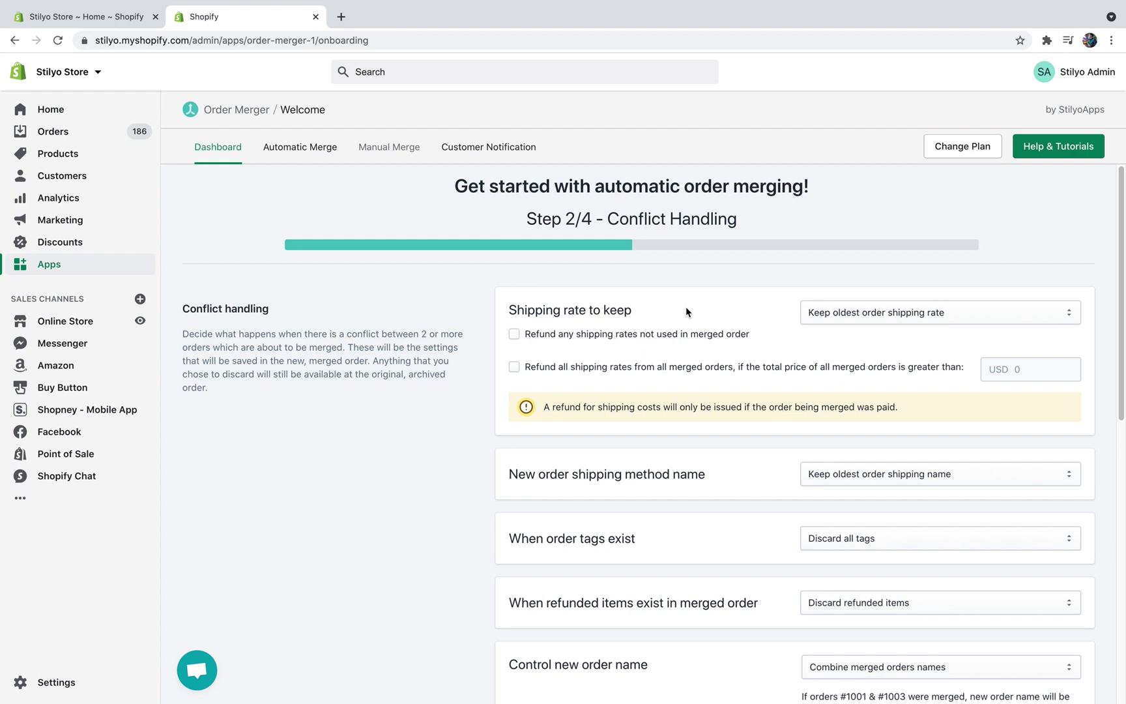
pyautogui.scroll(-1, 686, 312)
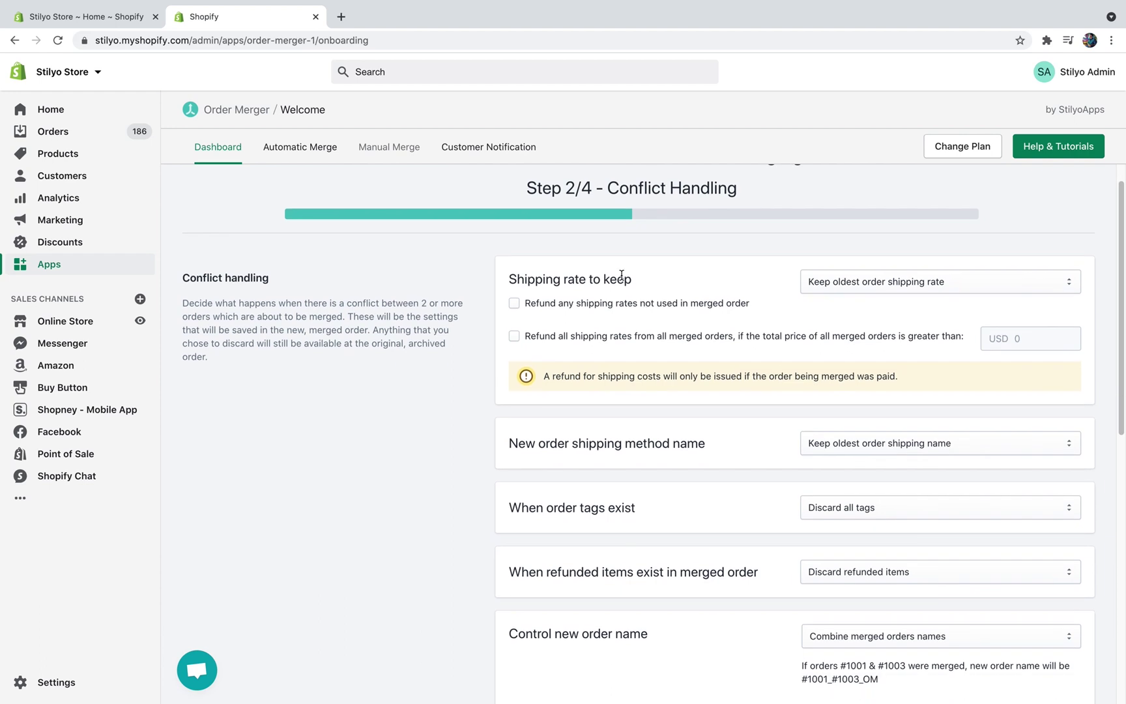
pyautogui.click(851, 280)
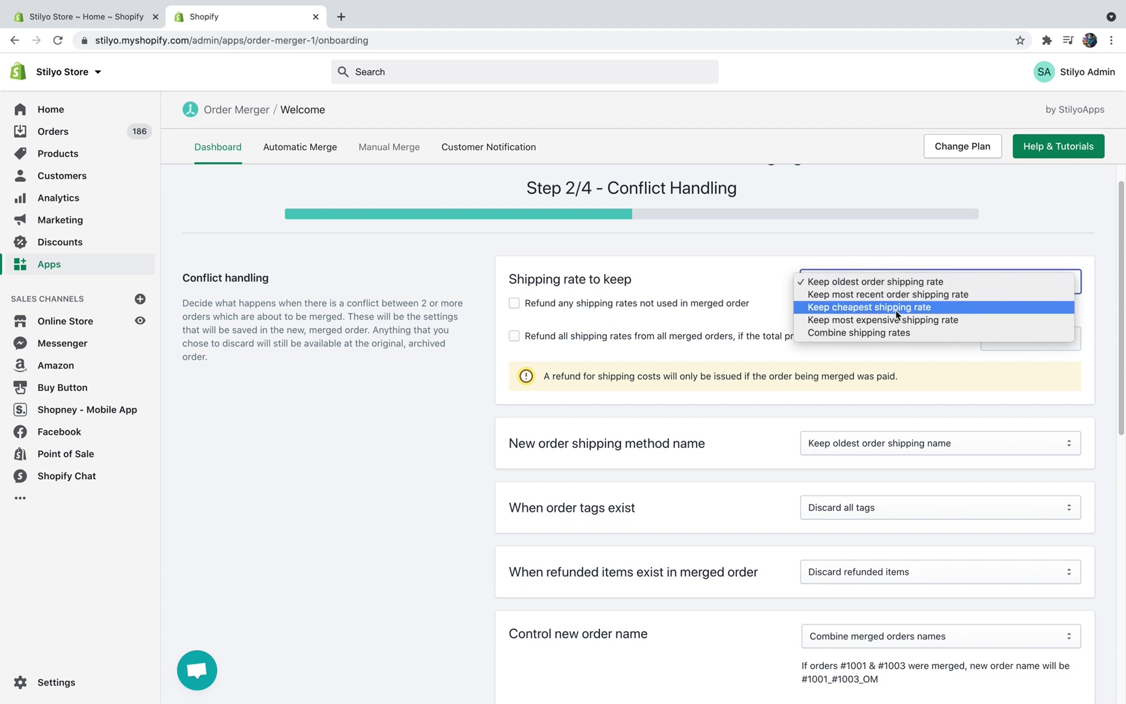
pyautogui.click(880, 320)
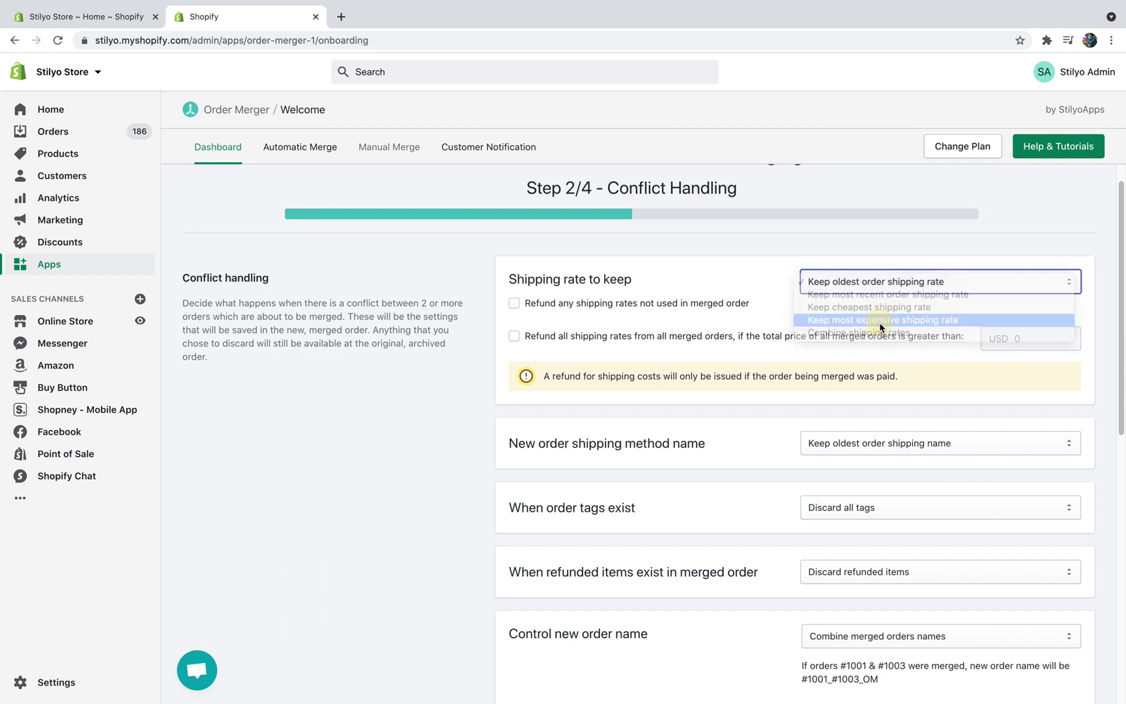
# - Try the shipping refund options with a USD 100 threshold, leaving both unchecked
pyautogui.click(606, 307)
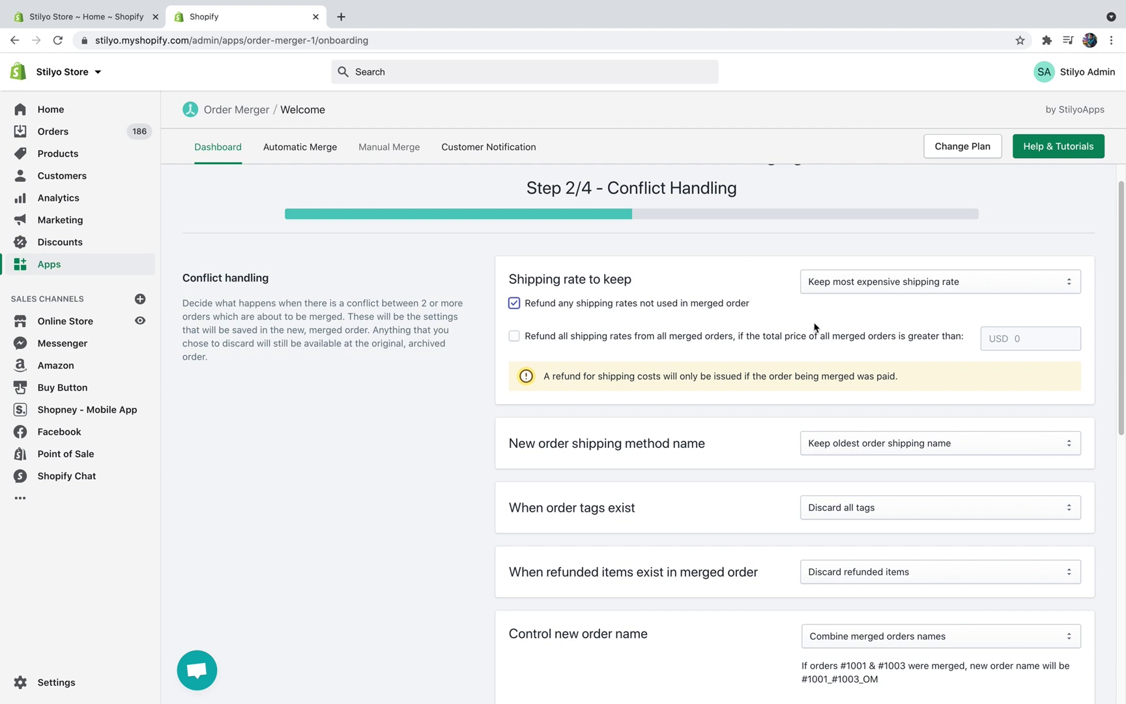
pyautogui.moveTo(652, 337)
pyautogui.moveTo(713, 343)
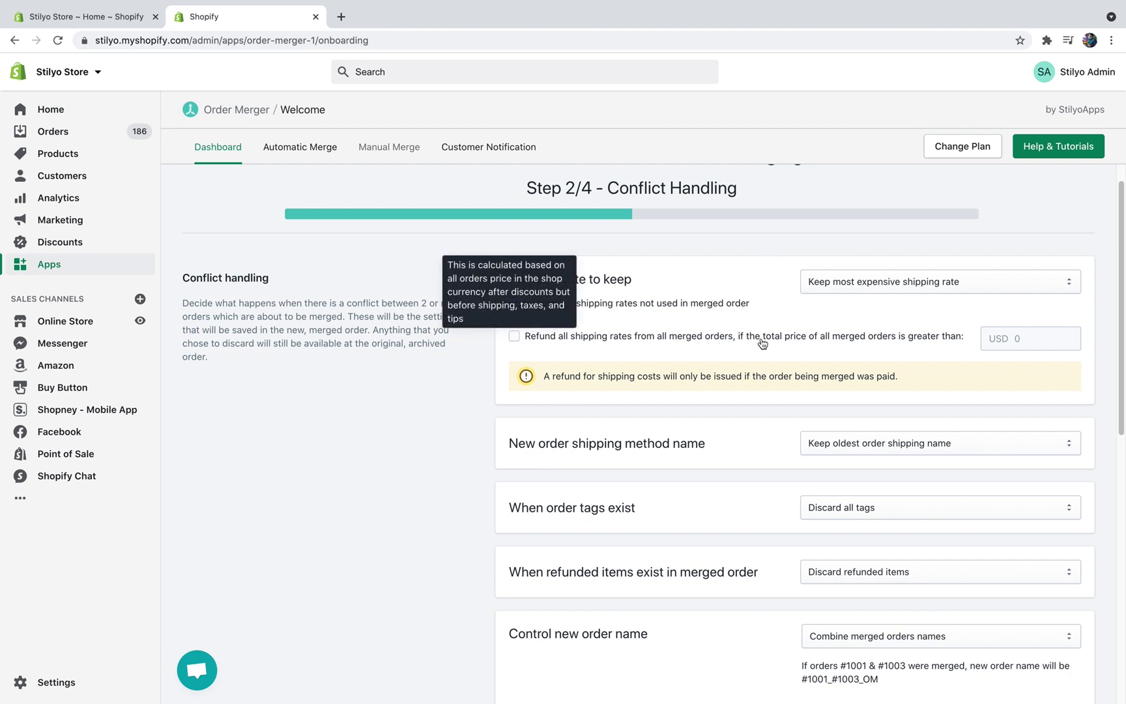
pyautogui.click(806, 343)
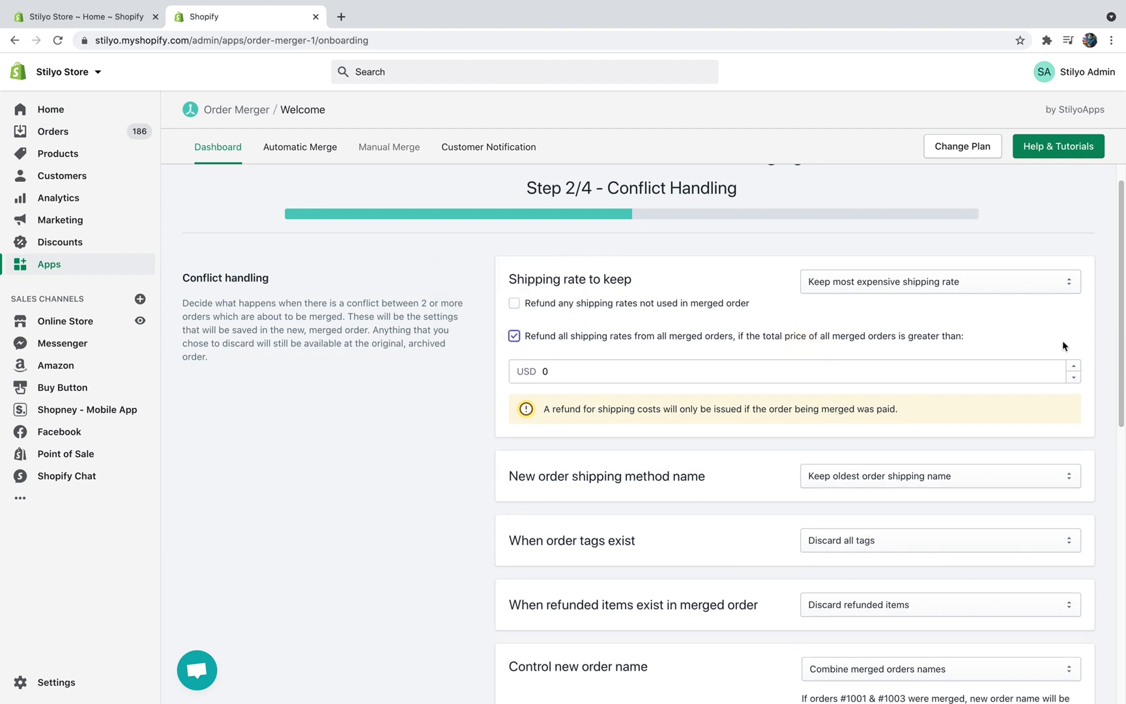
pyautogui.click(779, 375)
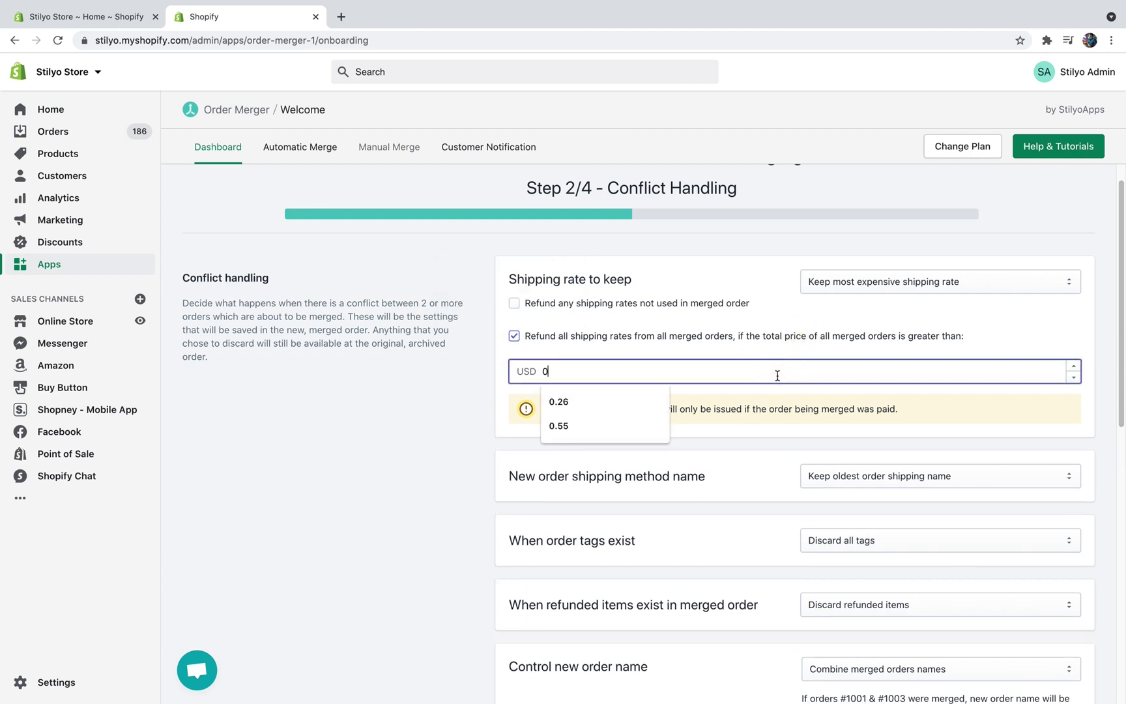
pyautogui.press('BackSpace')
pyautogui.write('100')
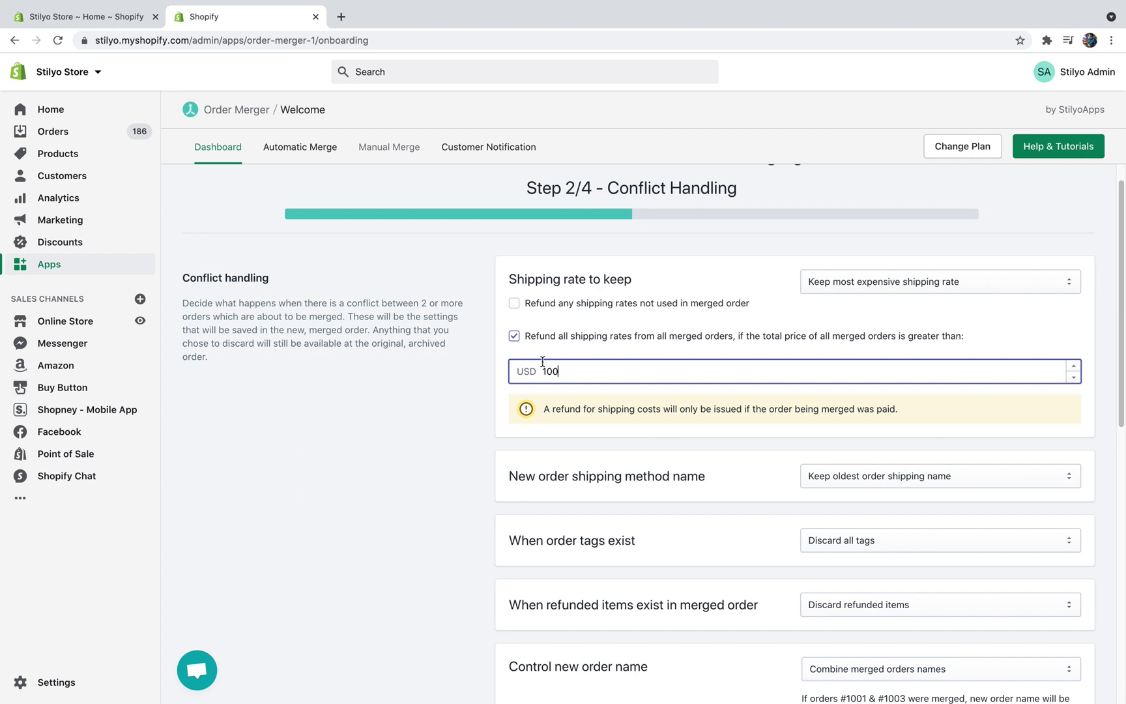
pyautogui.doubleClick(556, 369)
pyautogui.click(613, 356)
pyautogui.doubleClick(574, 375)
pyautogui.click(514, 335)
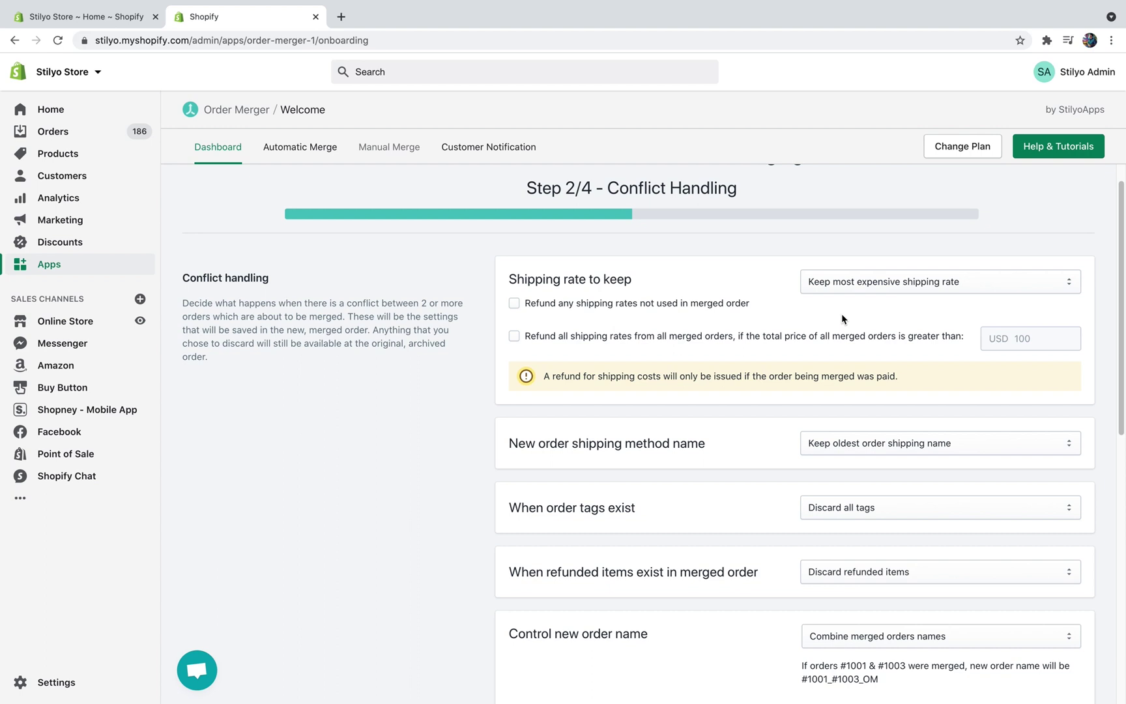
# - Keep the oldest order's shipping name and keep all order tags when tags exist
pyautogui.scroll(-2, 841, 318)
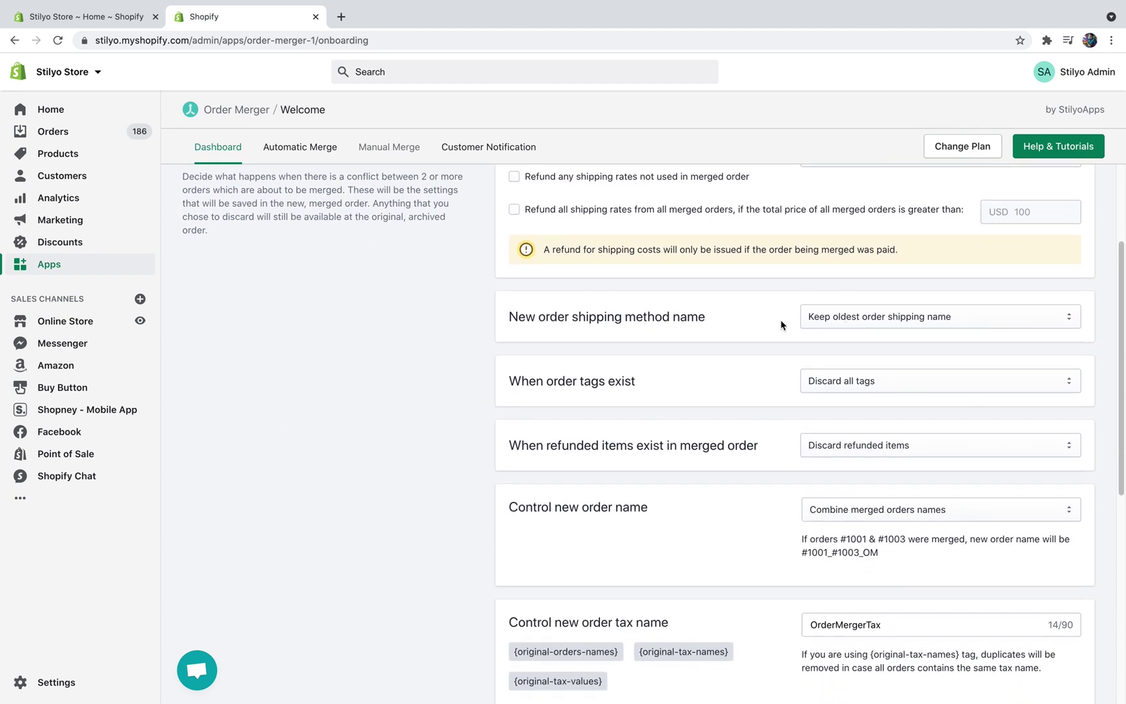
pyautogui.click(837, 317)
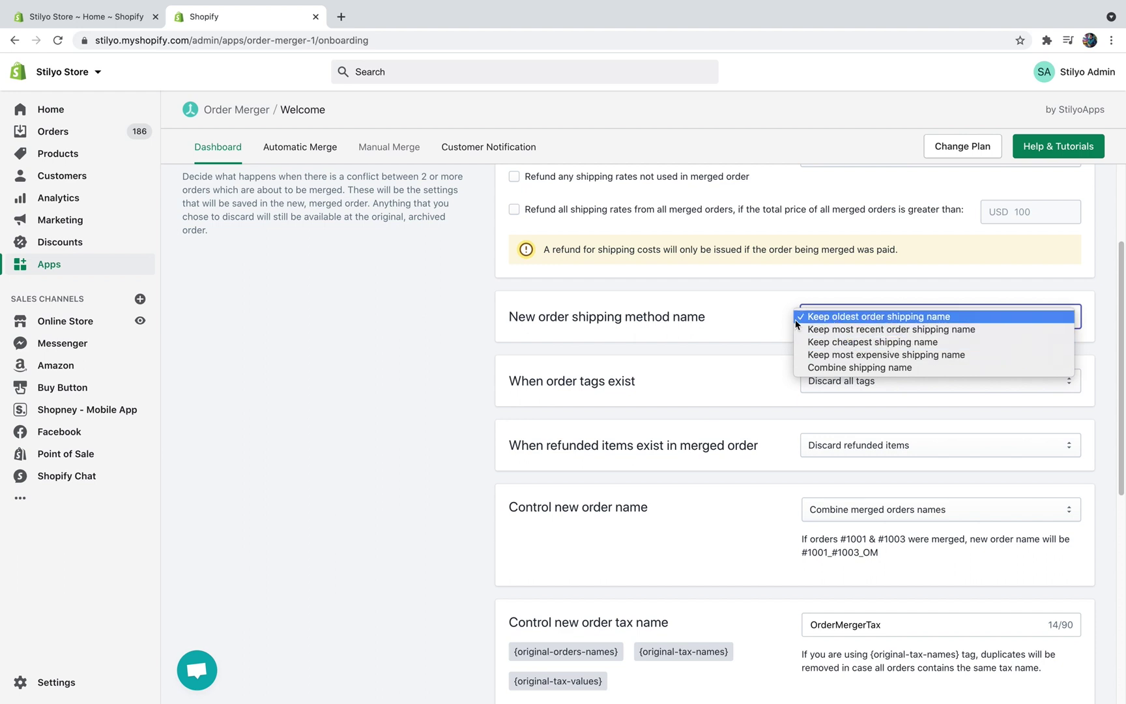
pyautogui.click(755, 325)
pyautogui.scroll(-2, 757, 328)
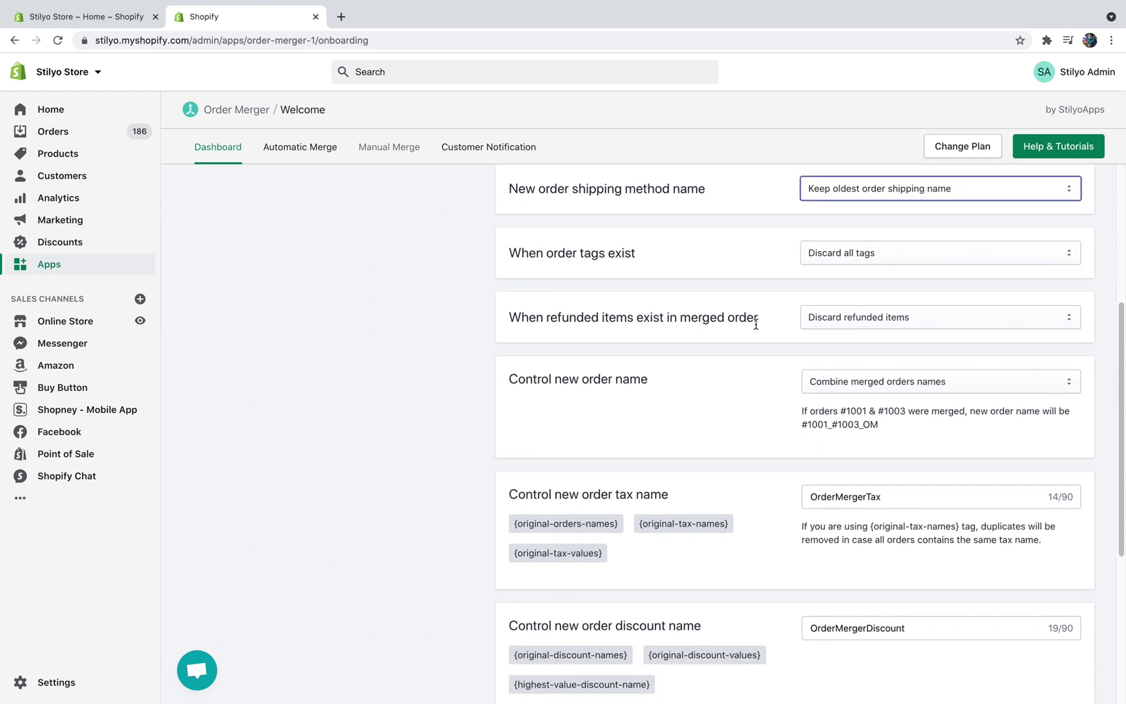
pyautogui.click(838, 256)
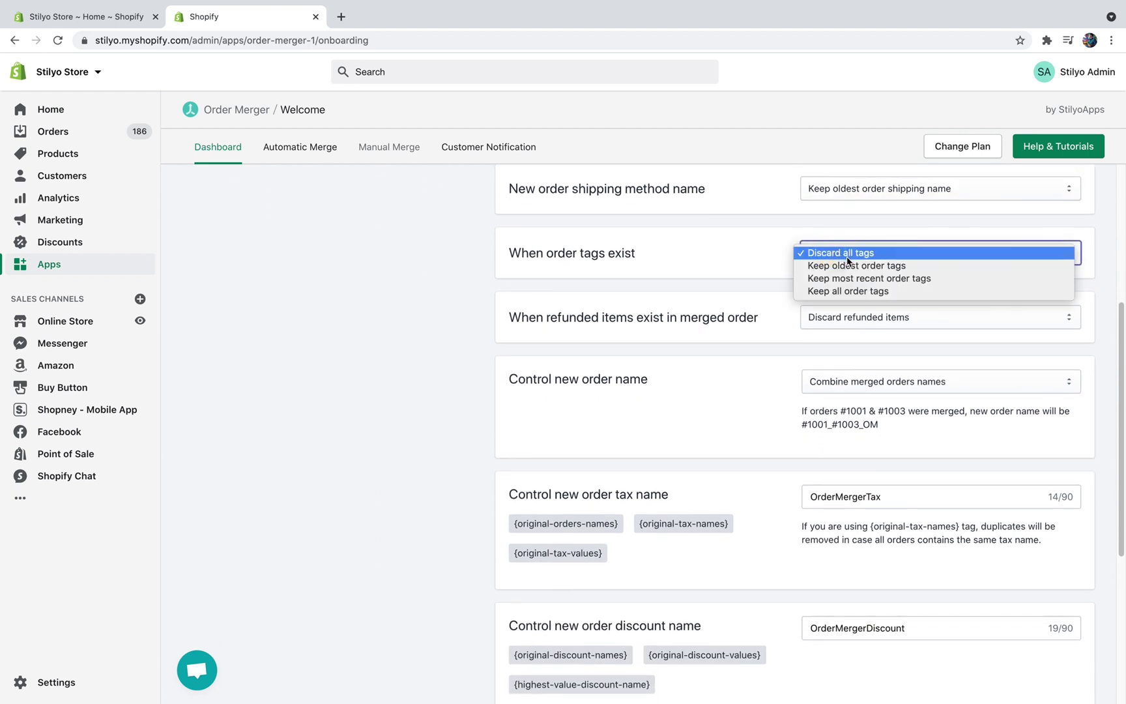
pyautogui.click(851, 293)
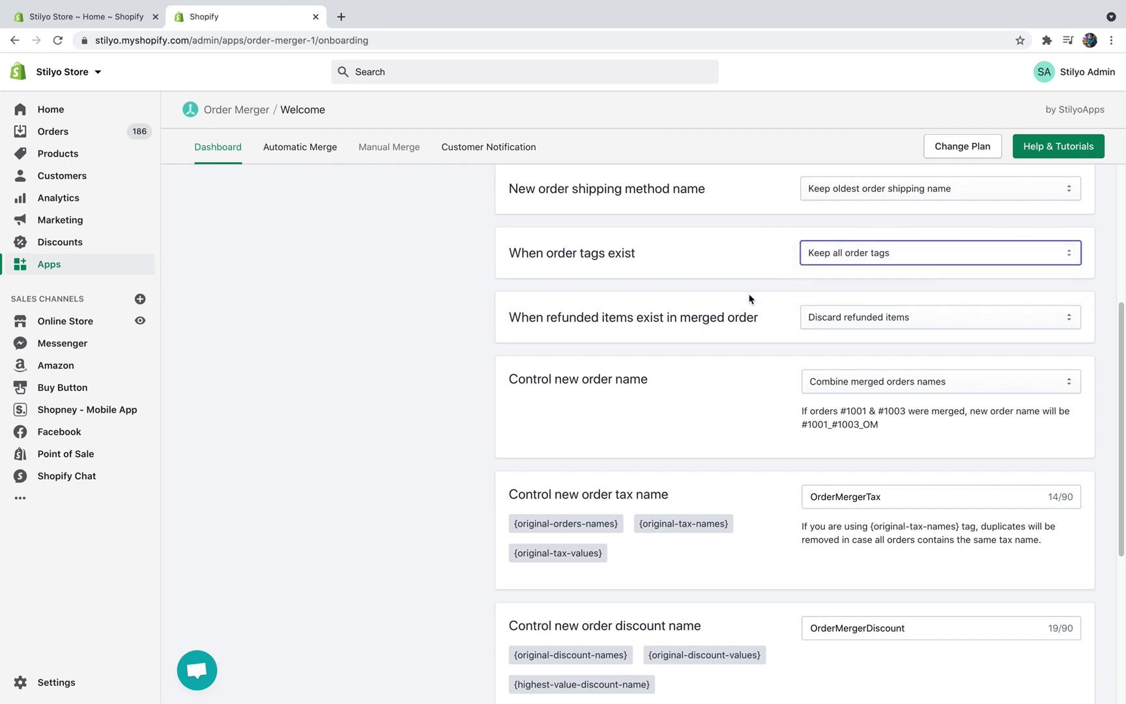
pyautogui.scroll(-2, 749, 299)
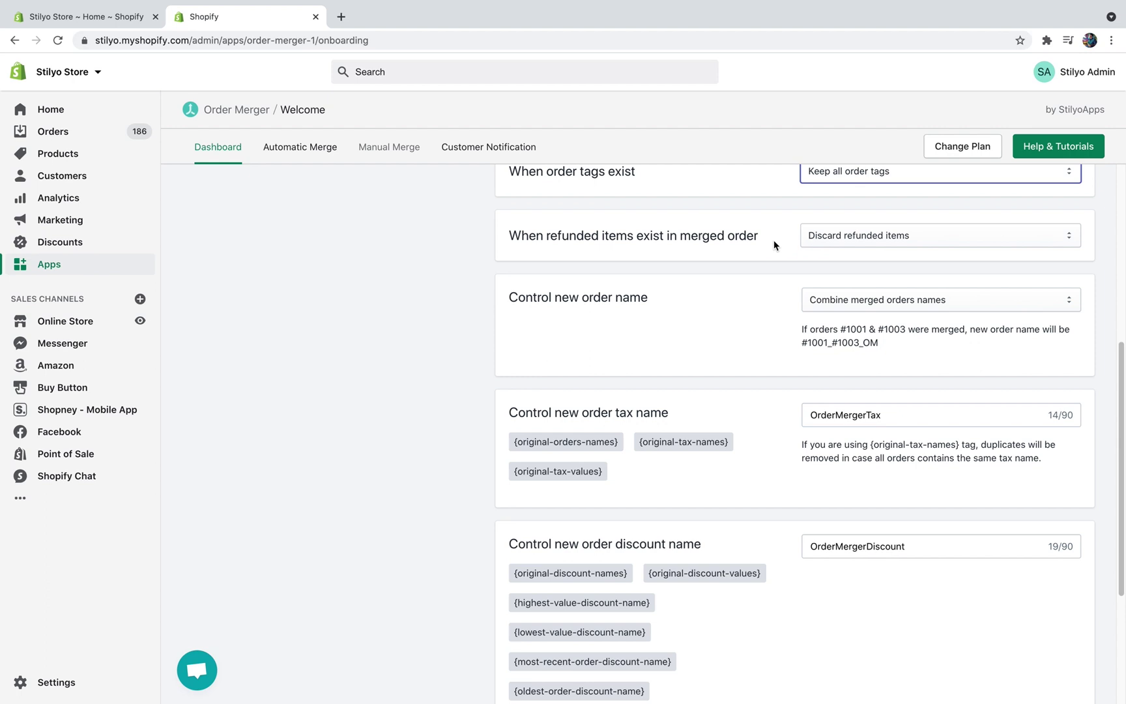
pyautogui.scroll(-2, 797, 261)
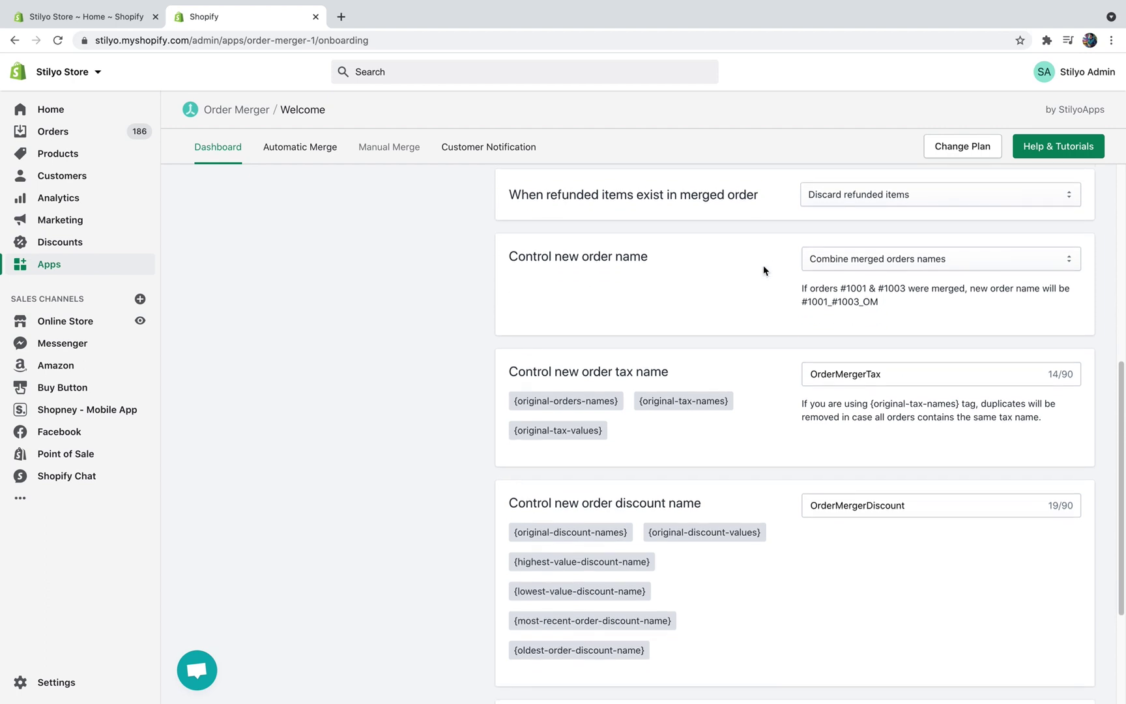
# - Review the #1001_#1003_OM example name and try naming new orders in ascending sequence
pyautogui.click(847, 282)
pyautogui.moveTo(846, 282); pyautogui.dragTo(867, 282)
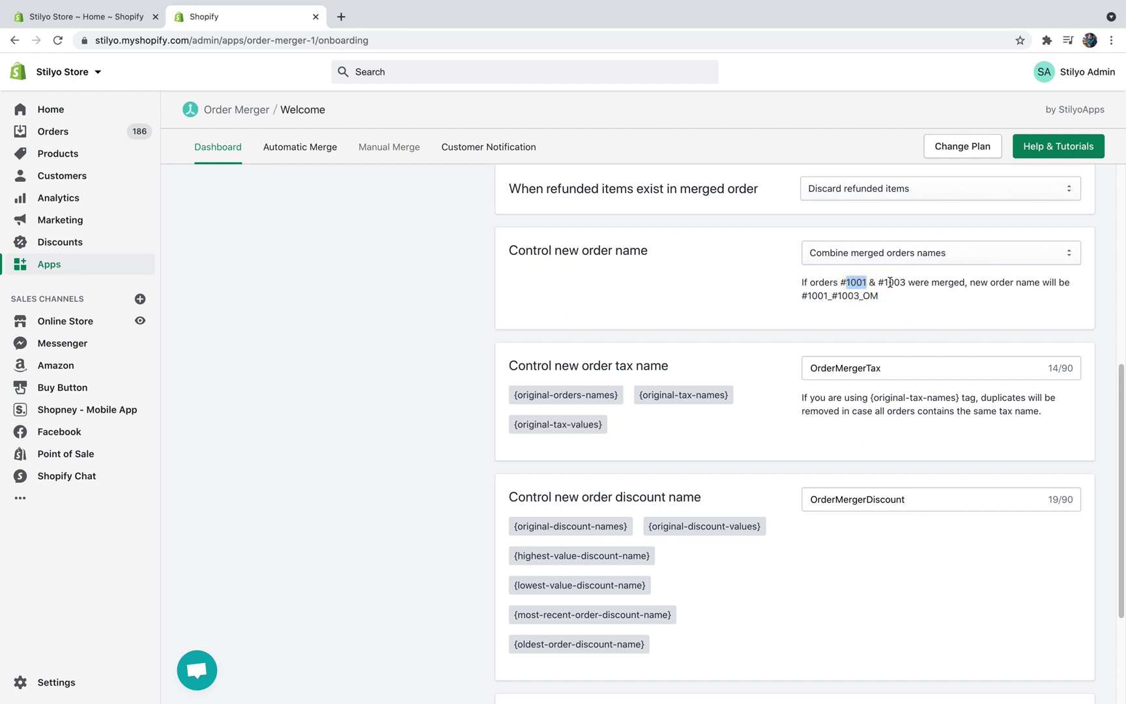
pyautogui.moveTo(800, 296); pyautogui.dragTo(878, 298)
pyautogui.click(888, 253)
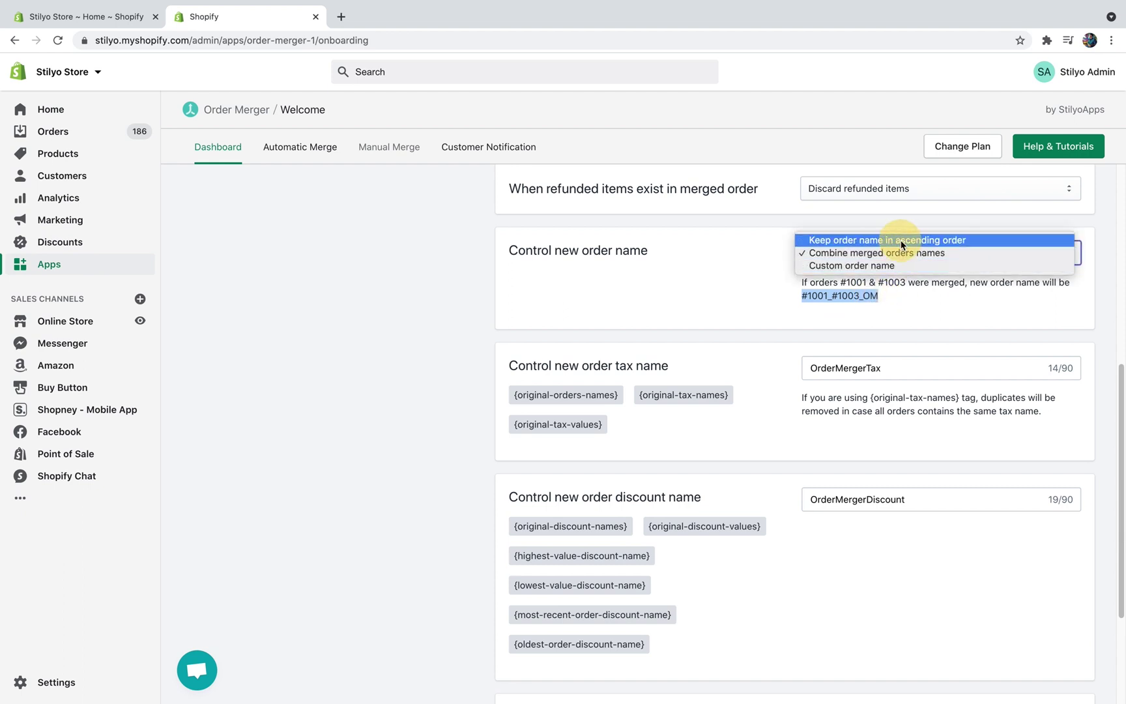
pyautogui.click(901, 243)
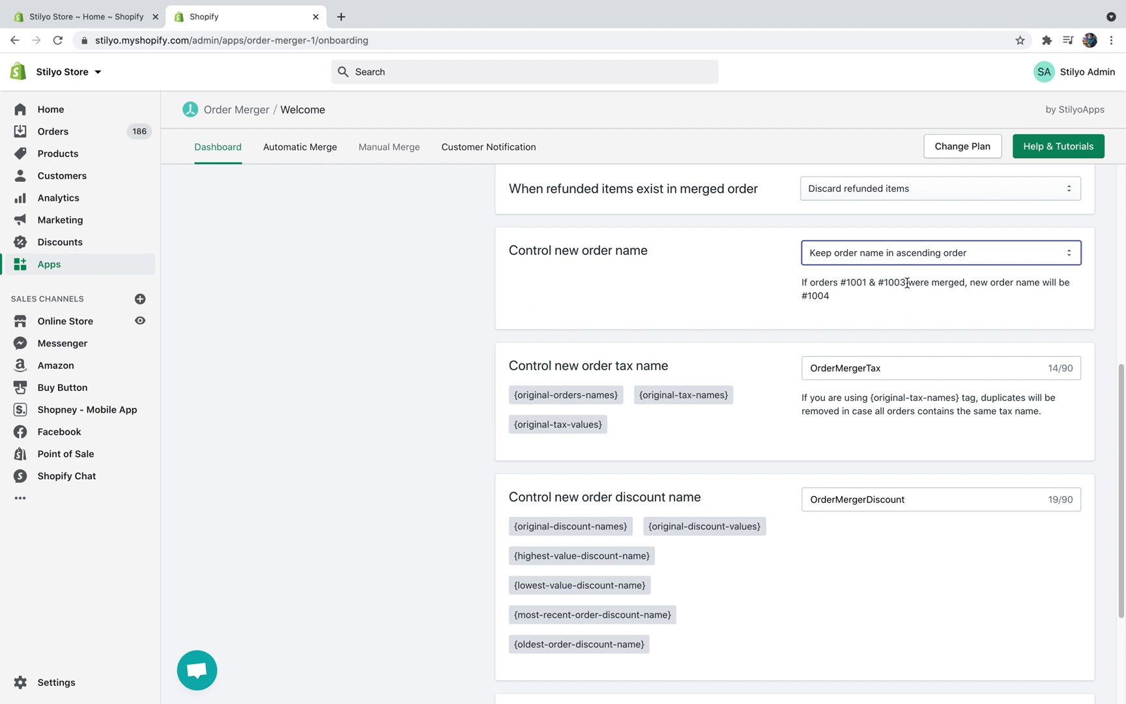
pyautogui.moveTo(824, 296); pyautogui.dragTo(802, 296)
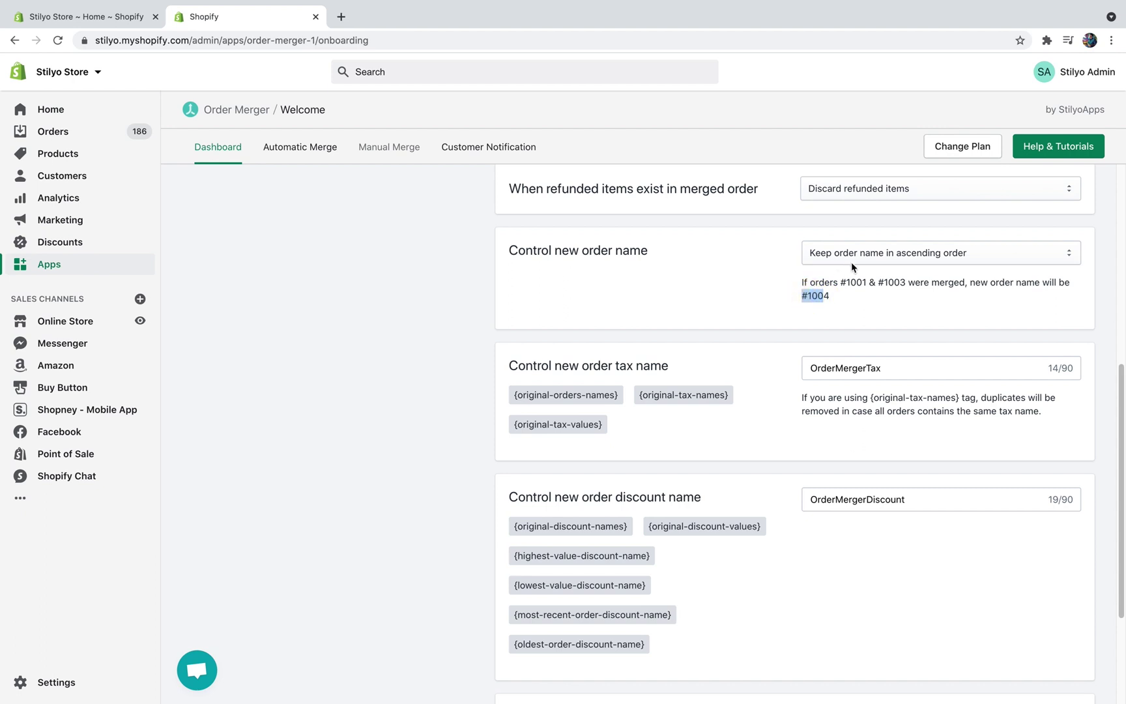
# - Try a custom name with {most-recent-order-name} plus 'Random', then revert to combining merged order names
pyautogui.click(850, 262)
pyautogui.click(848, 276)
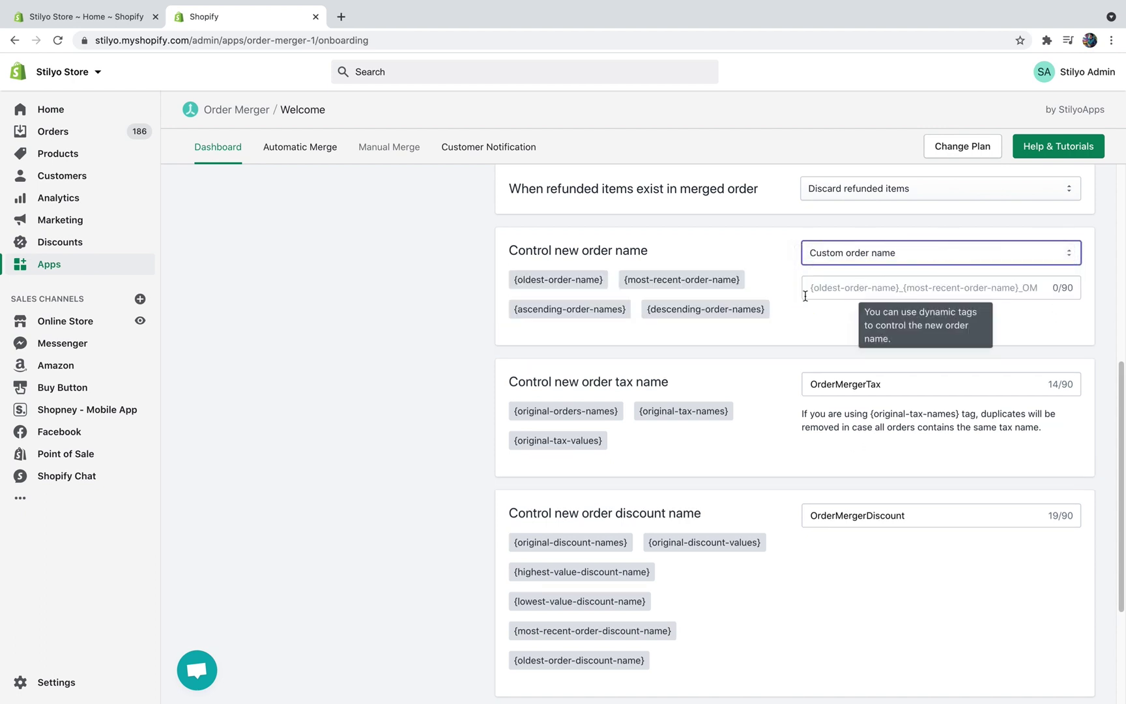
pyautogui.click(835, 282)
pyautogui.click(724, 282)
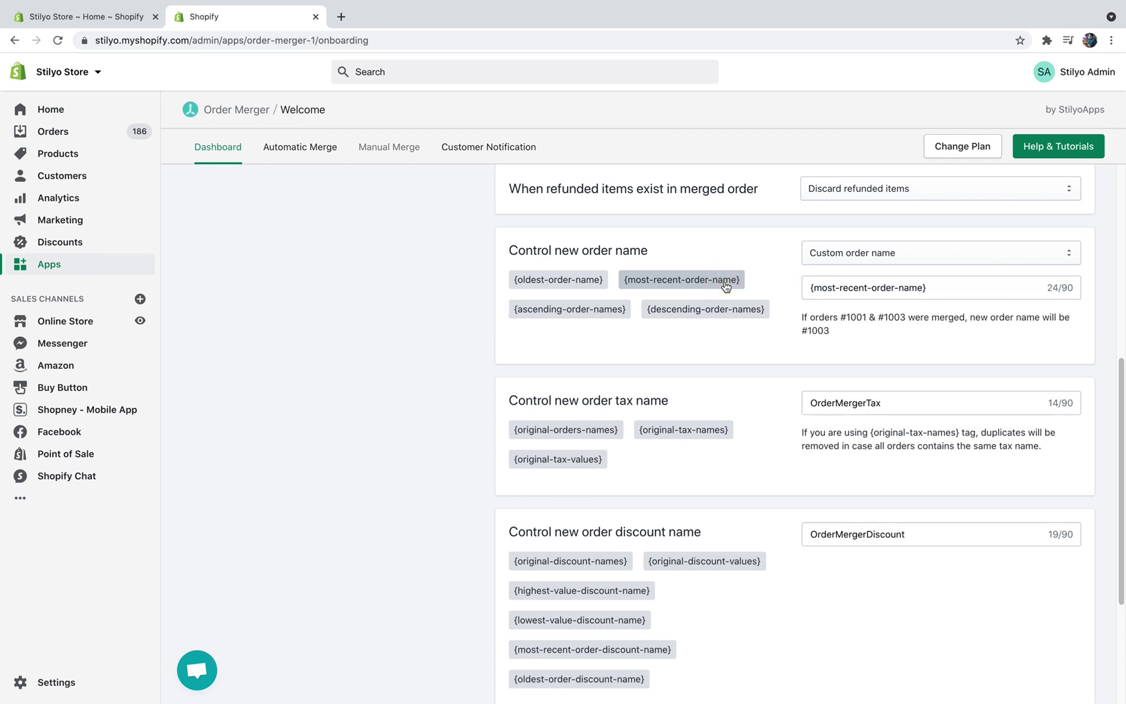
pyautogui.click(955, 279)
pyautogui.write('ODFGD')
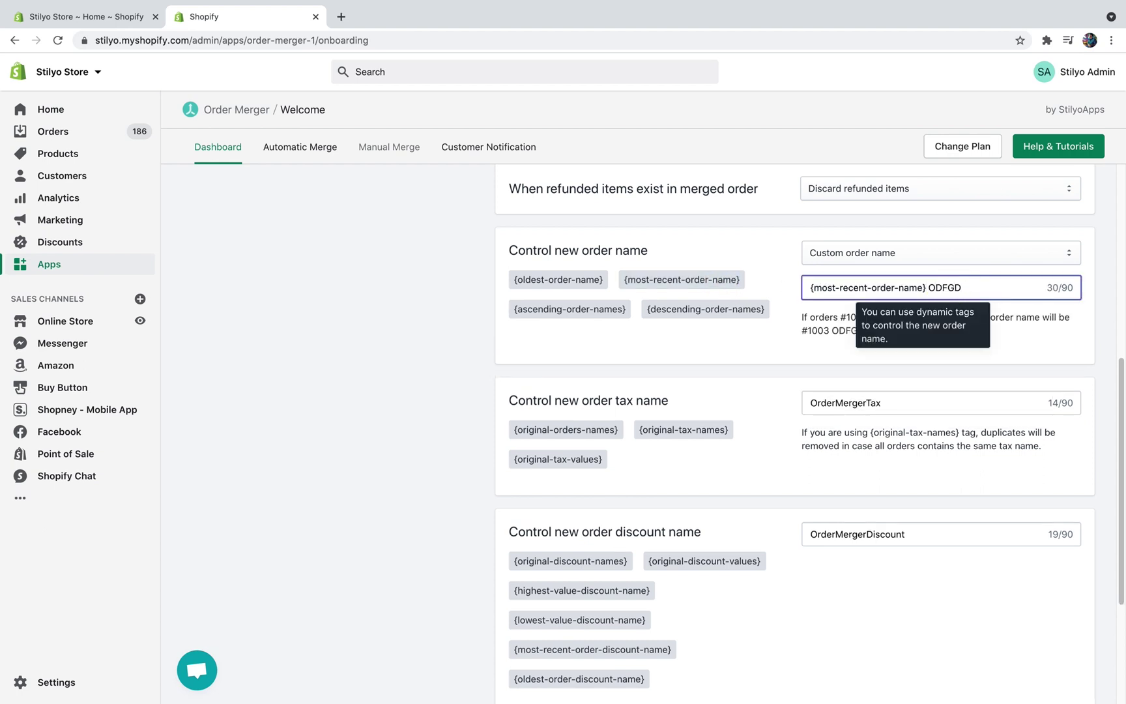
pyautogui.press('BackSpace')
pyautogui.press('BackSpace')
pyautogui.press('BackSpace')
pyautogui.press('BackSpace')
pyautogui.press('BackSpace')
pyautogui.write('Random')
pyautogui.click(894, 253)
pyautogui.click(894, 239)
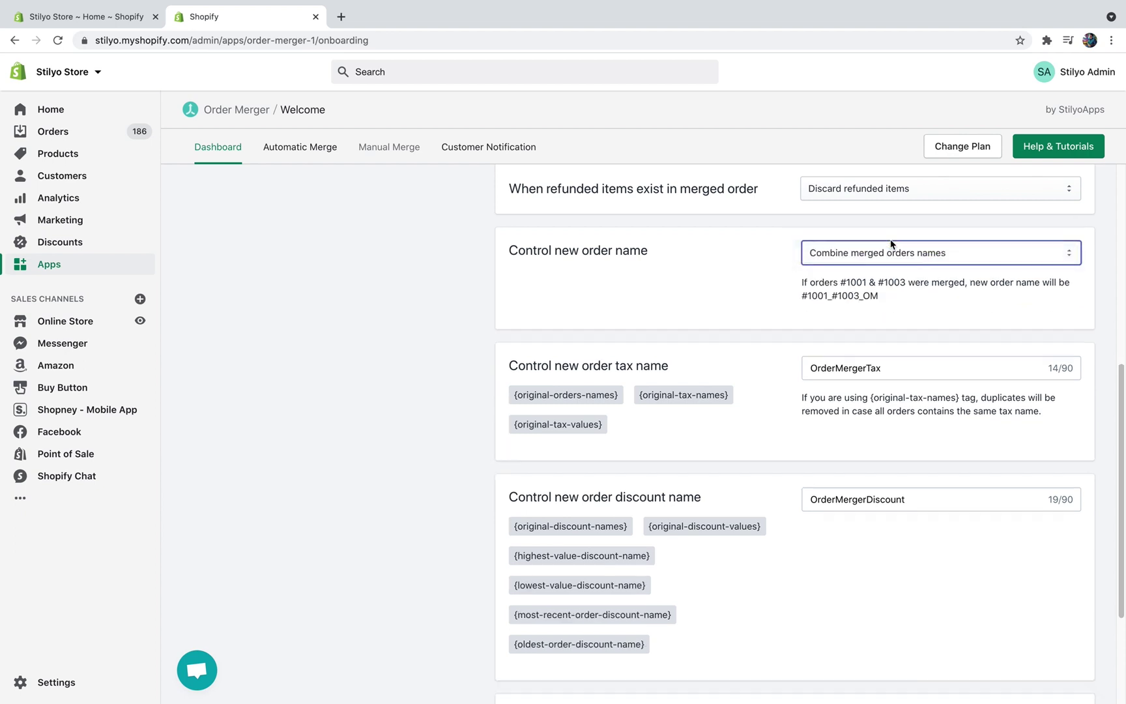
# - Set the tax name to {original-tax-names} and the discount name to {original-discount-names}
pyautogui.scroll(-1, 894, 239)
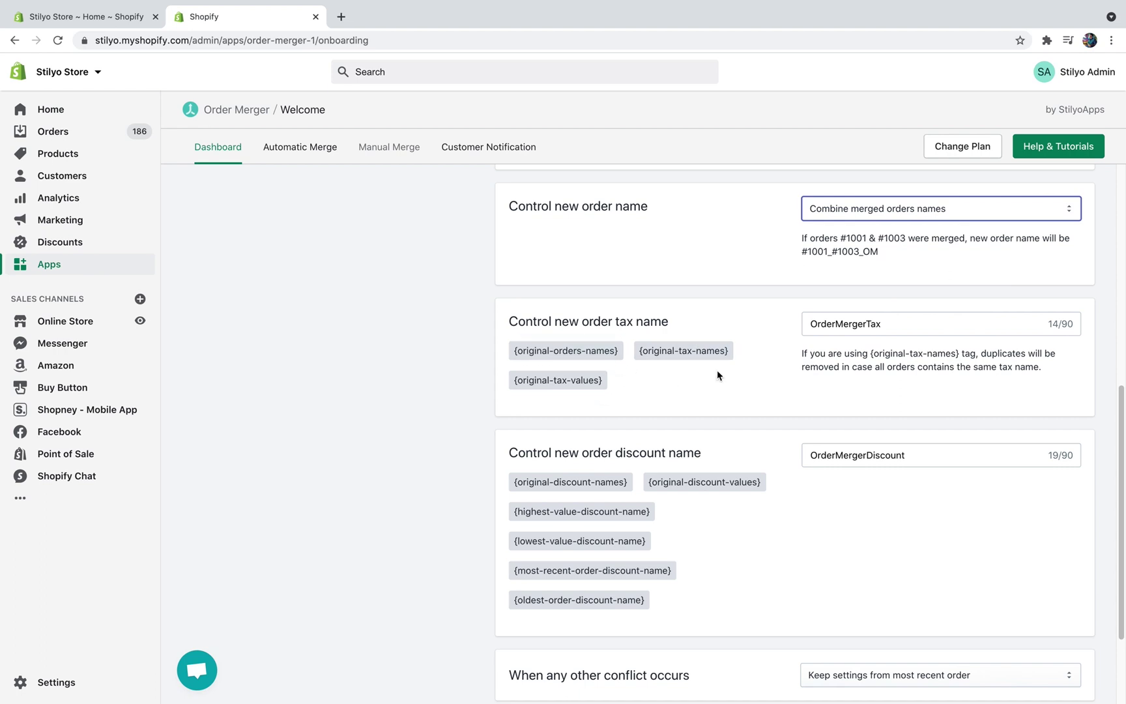
pyautogui.scroll(-1, 719, 376)
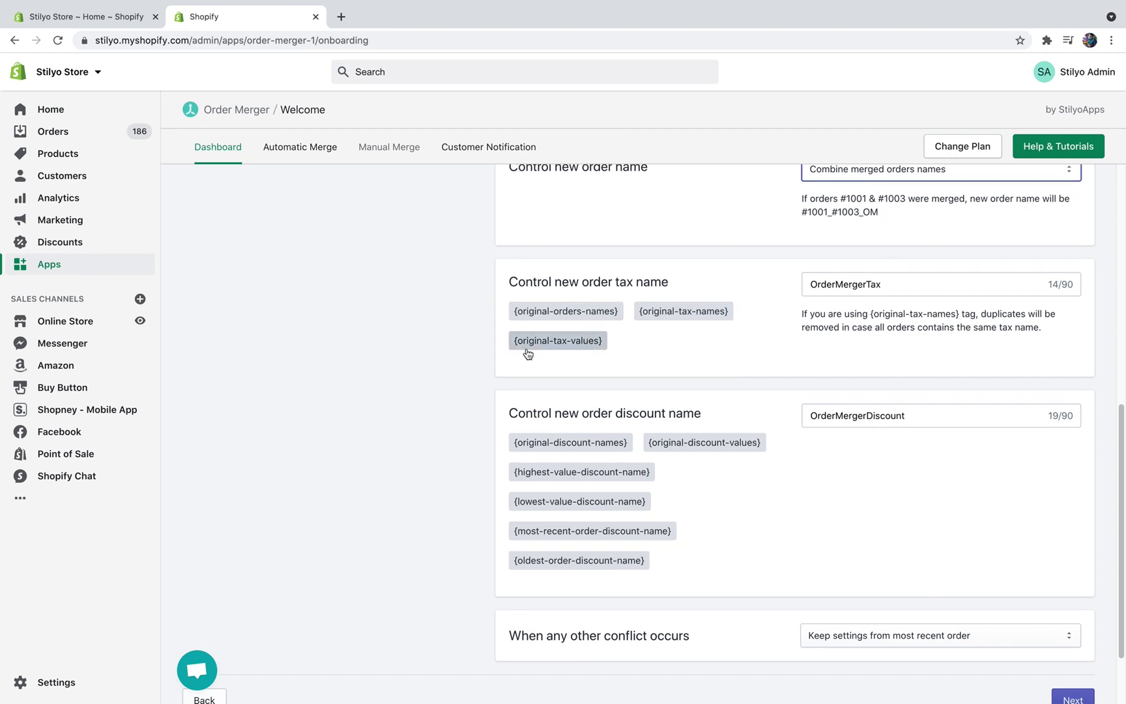
pyautogui.doubleClick(897, 285)
pyautogui.scroll(-2, 762, 317)
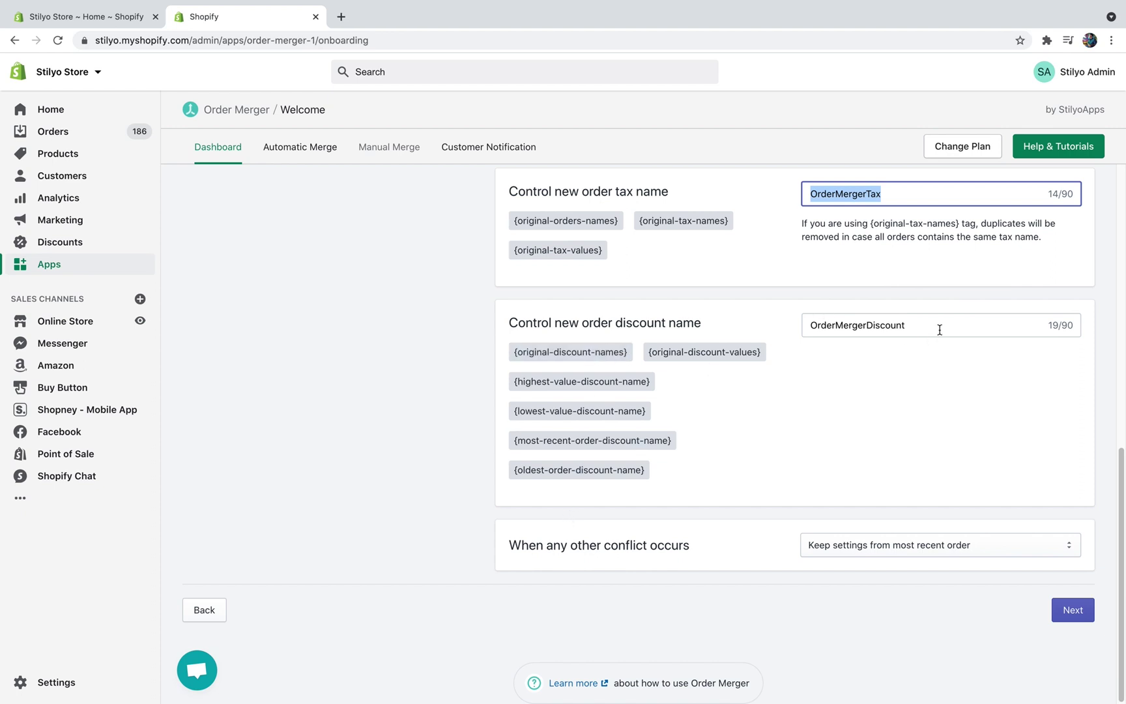
pyautogui.moveTo(939, 329); pyautogui.dragTo(709, 322)
pyautogui.click(853, 402)
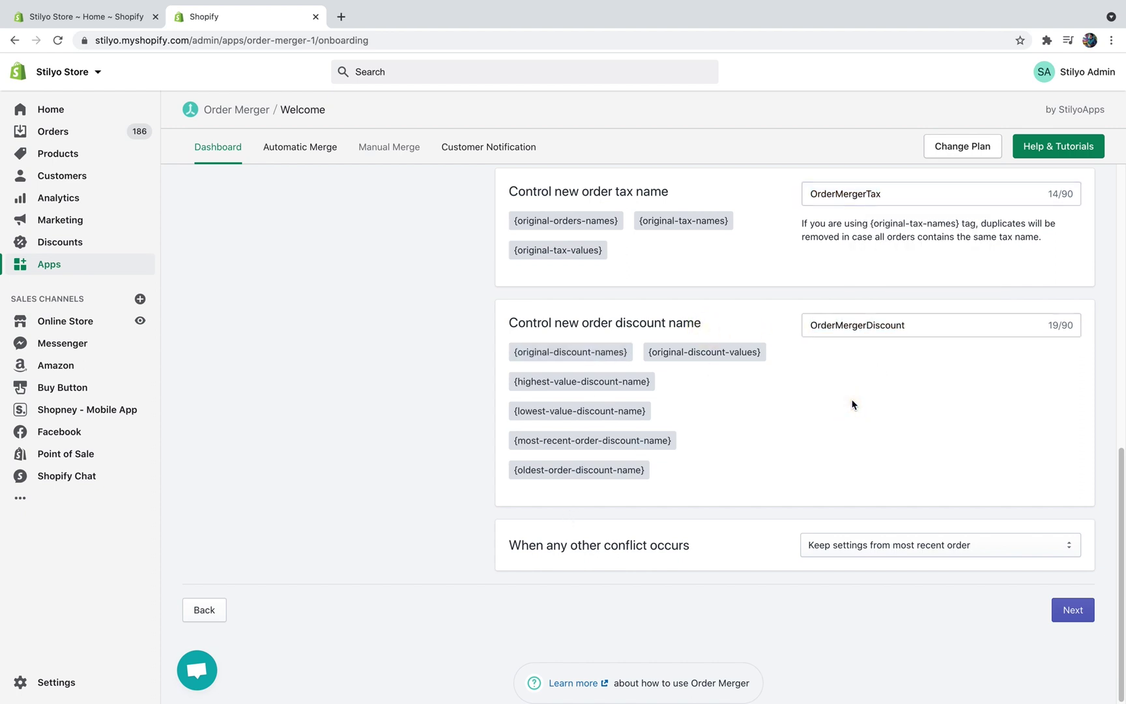
pyautogui.moveTo(905, 192); pyautogui.dragTo(629, 191)
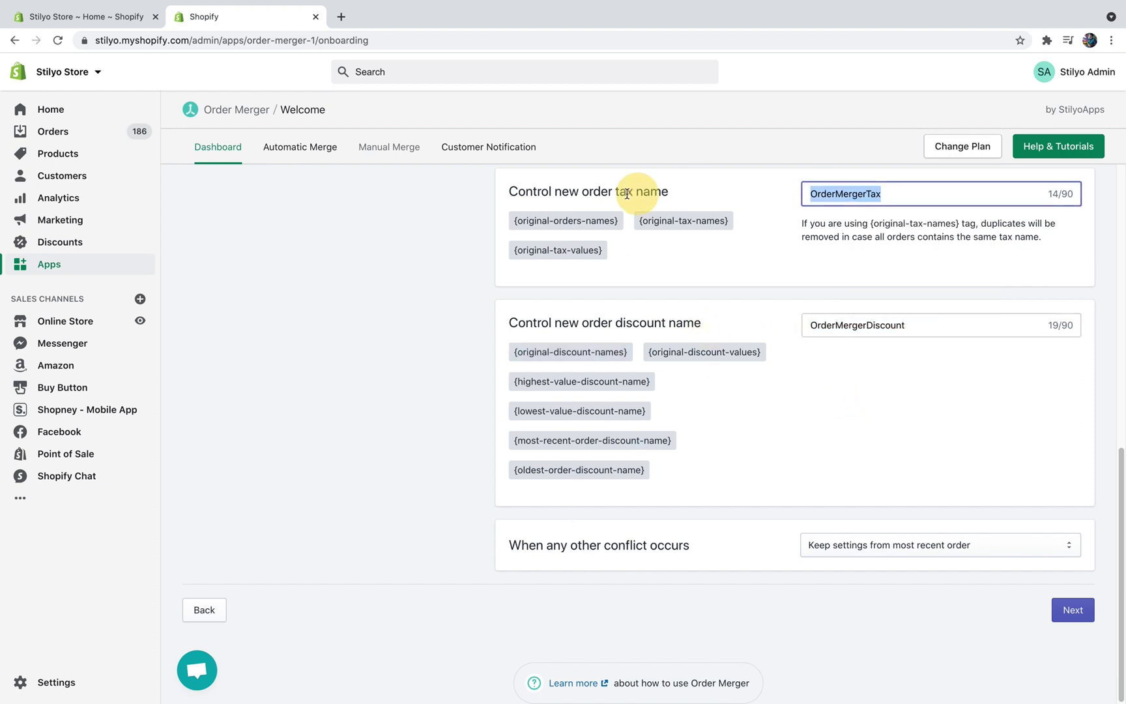
pyautogui.click(695, 226)
pyautogui.click(840, 324)
pyautogui.hotkey('ctrl', 'a')
pyautogui.press('BackSpace')
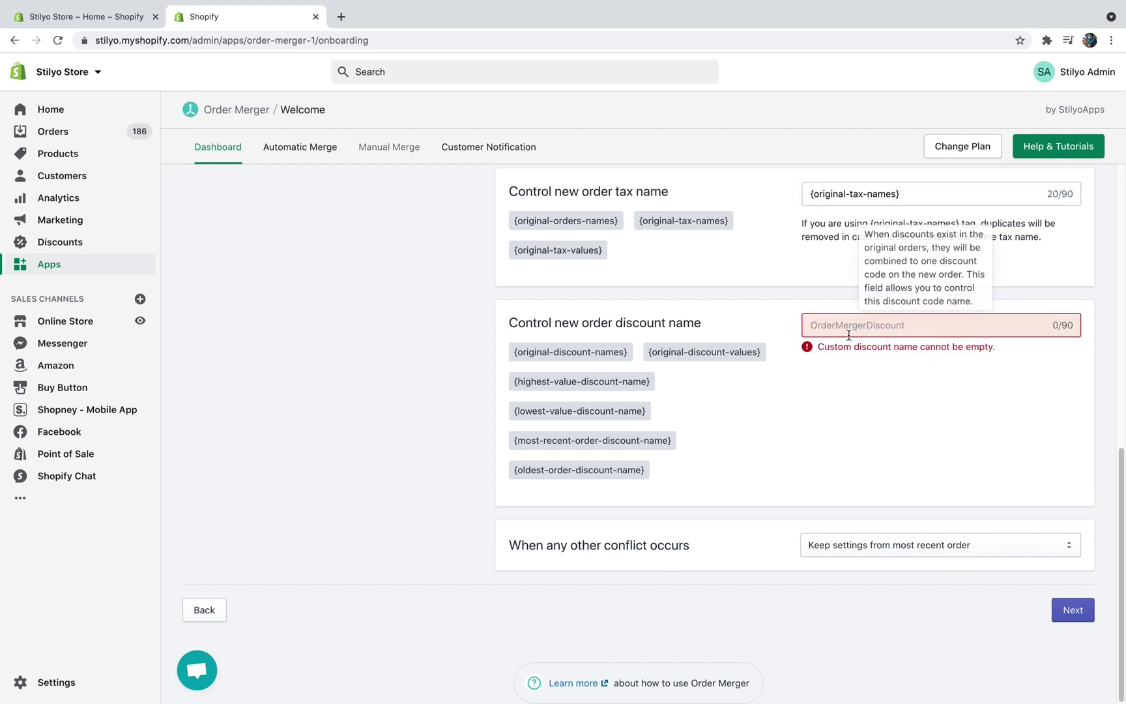
pyautogui.click(607, 353)
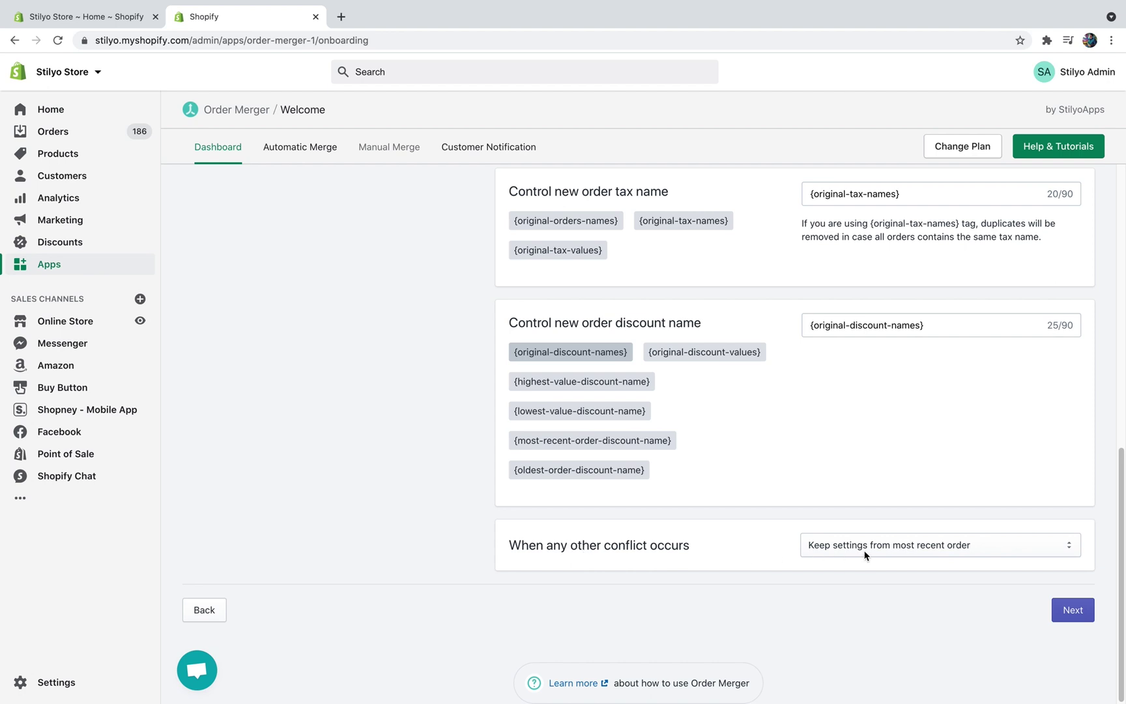
# - Enable tagging of new merged orders with {original-orders-names}
pyautogui.click(1066, 608)
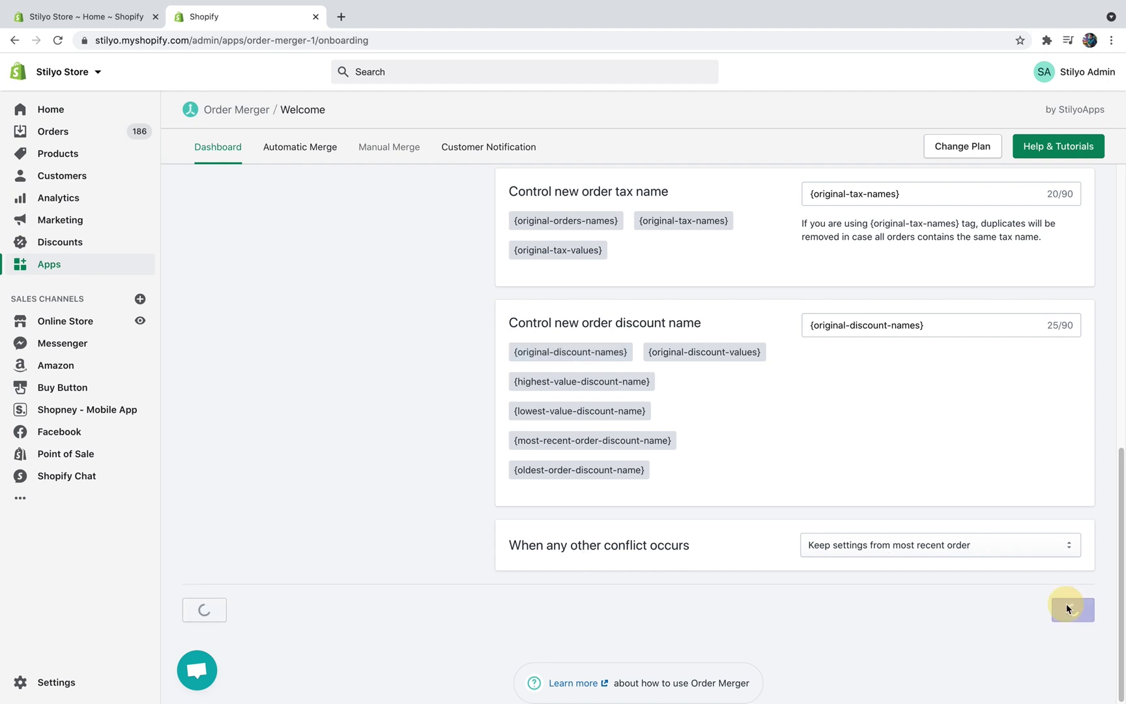
pyautogui.scroll(5, 795, 438)
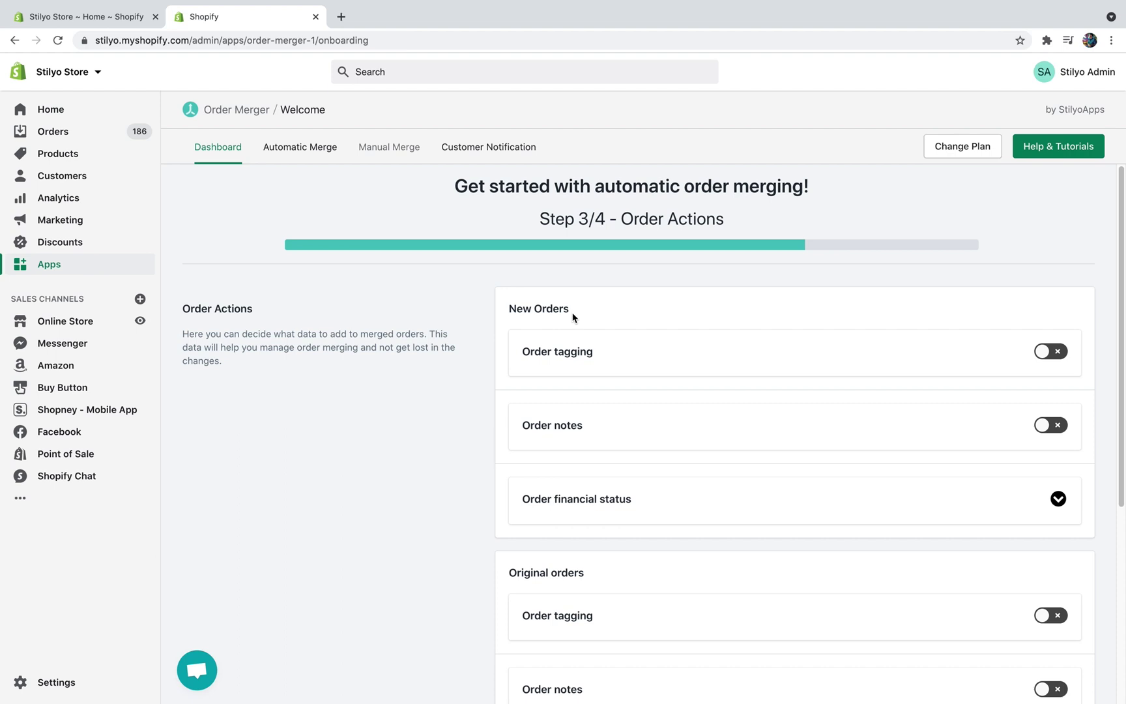
pyautogui.moveTo(574, 320); pyautogui.dragTo(509, 316)
pyautogui.scroll(-1, 758, 294)
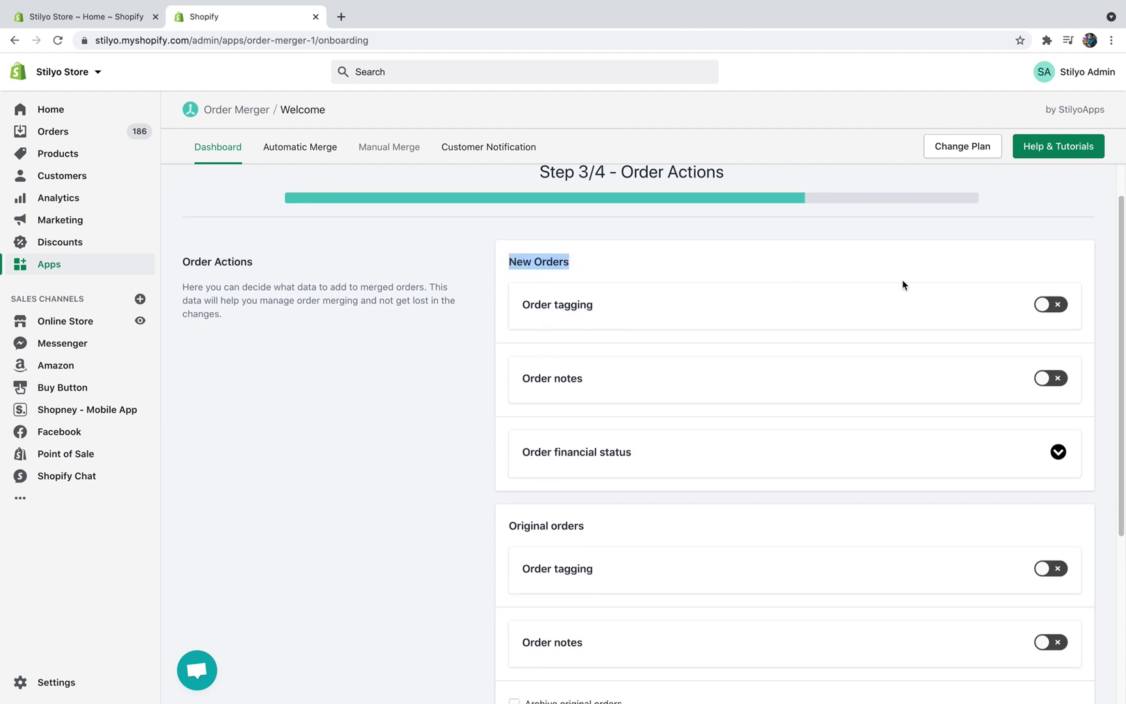
pyautogui.click(1046, 304)
pyautogui.click(750, 339)
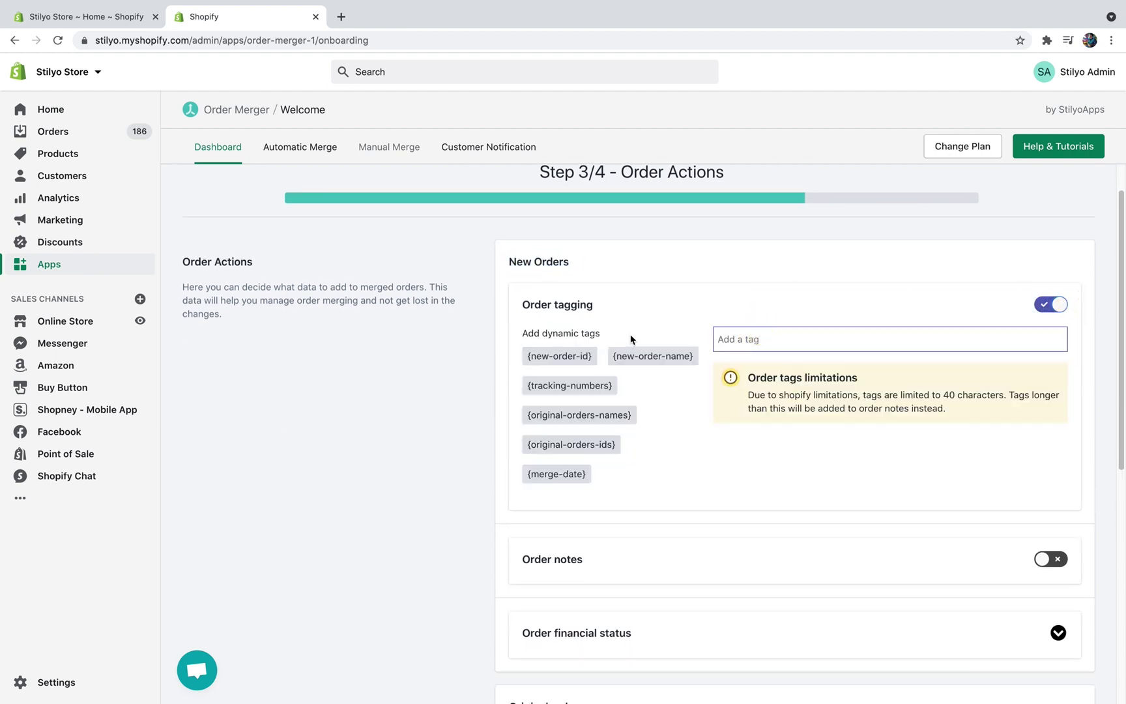
pyautogui.click(619, 413)
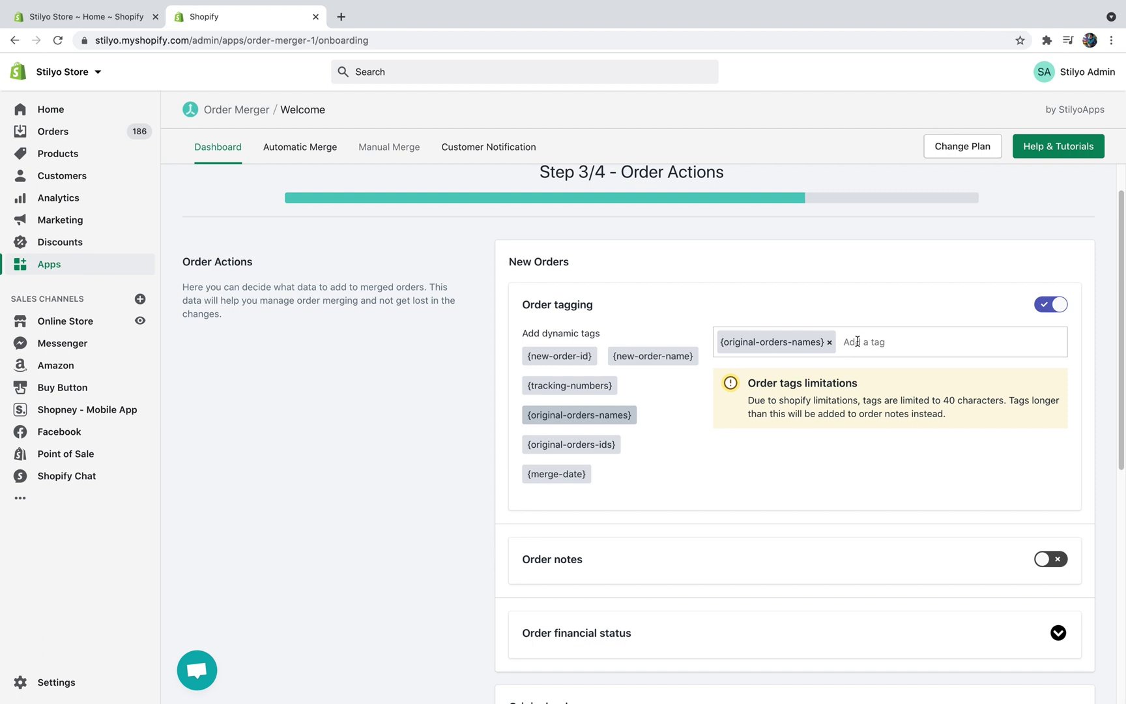
# - Enable new-order notes reading 'Merged from {original-orders-names} on {merge-date}'
pyautogui.scroll(-2, 857, 340)
pyautogui.click(1050, 428)
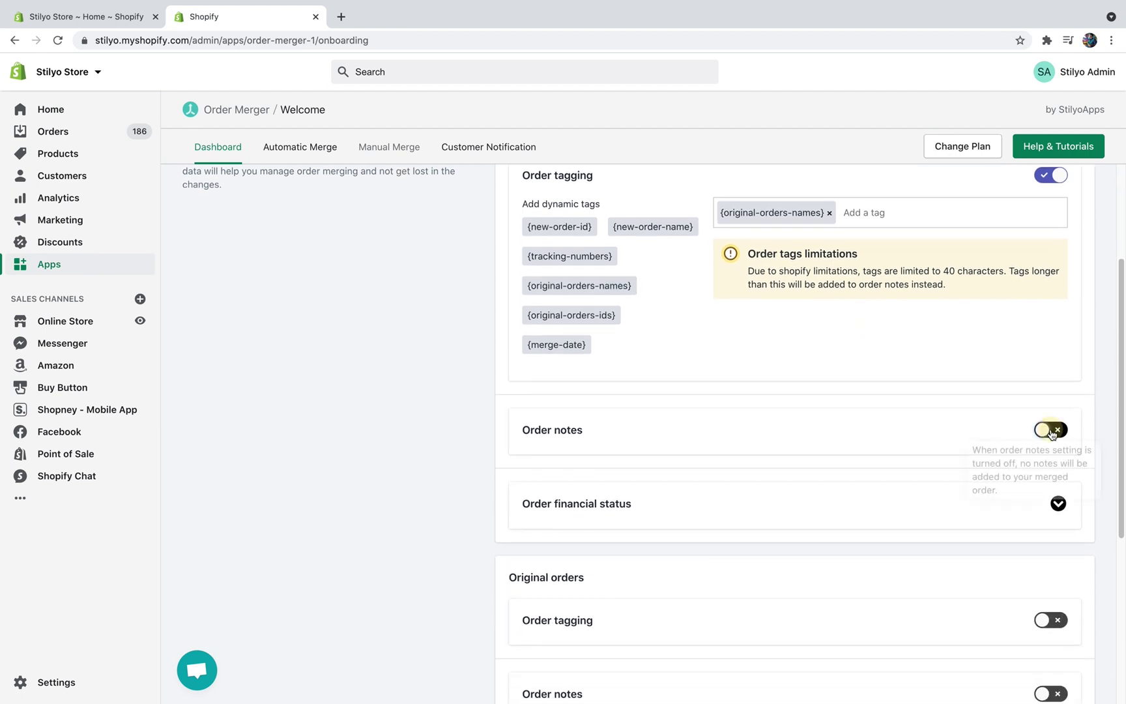
pyautogui.scroll(-1, 879, 427)
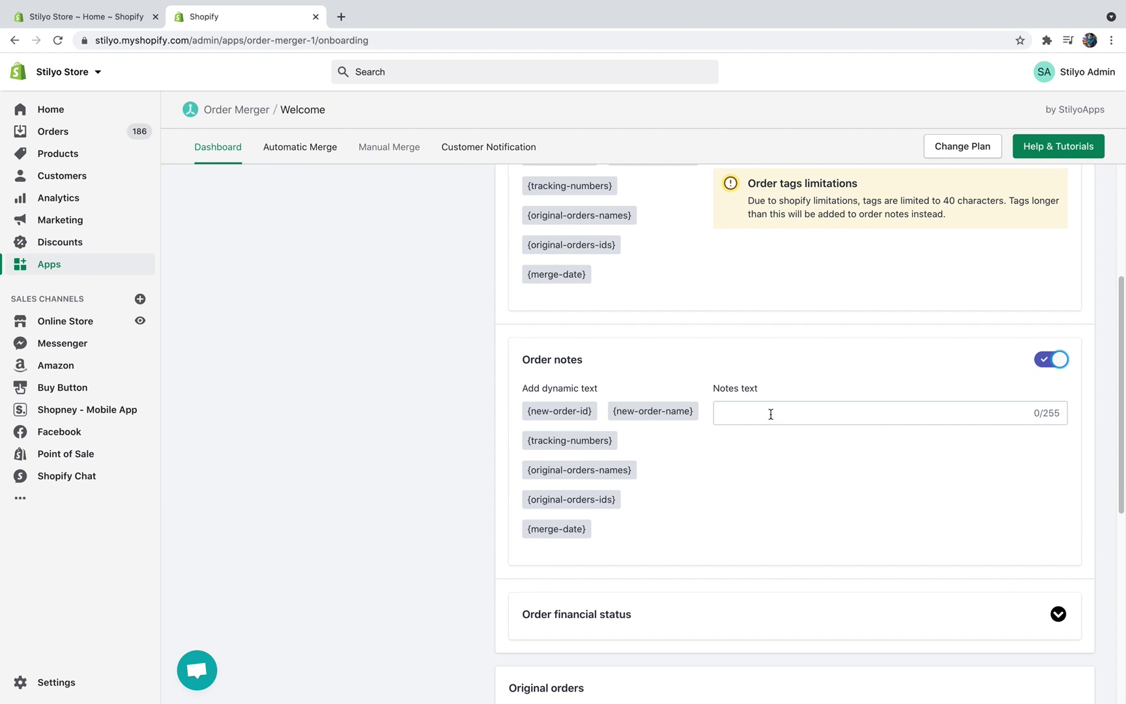
pyautogui.scroll(-1, 770, 413)
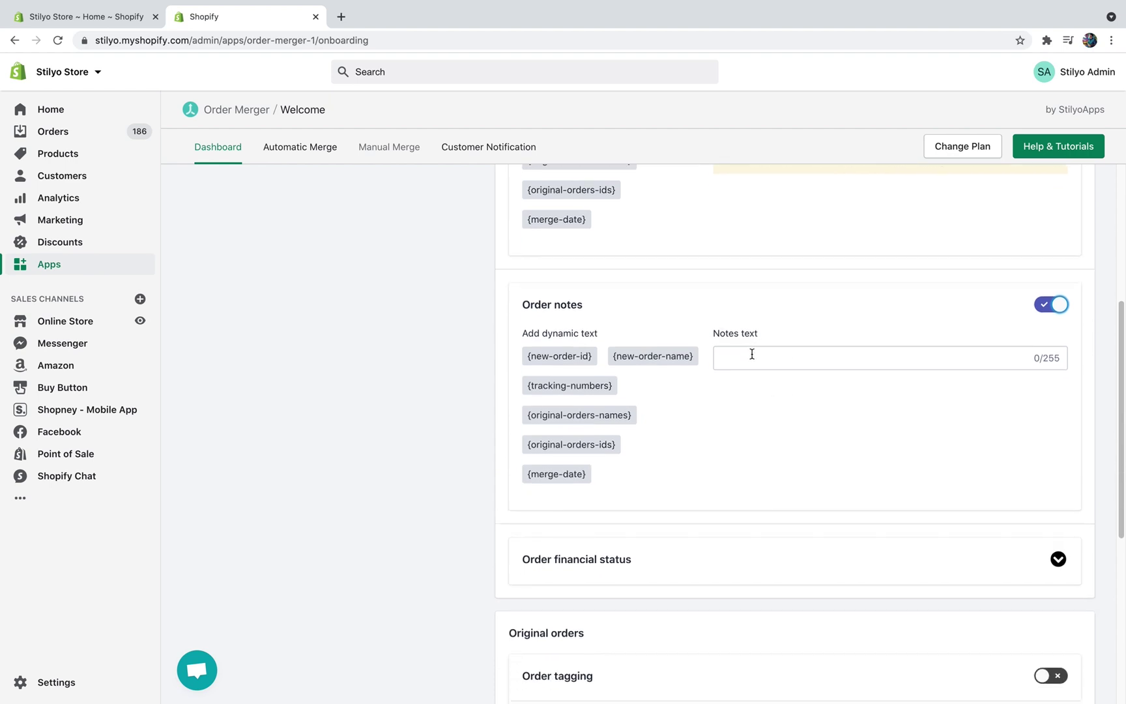
pyautogui.click(752, 354)
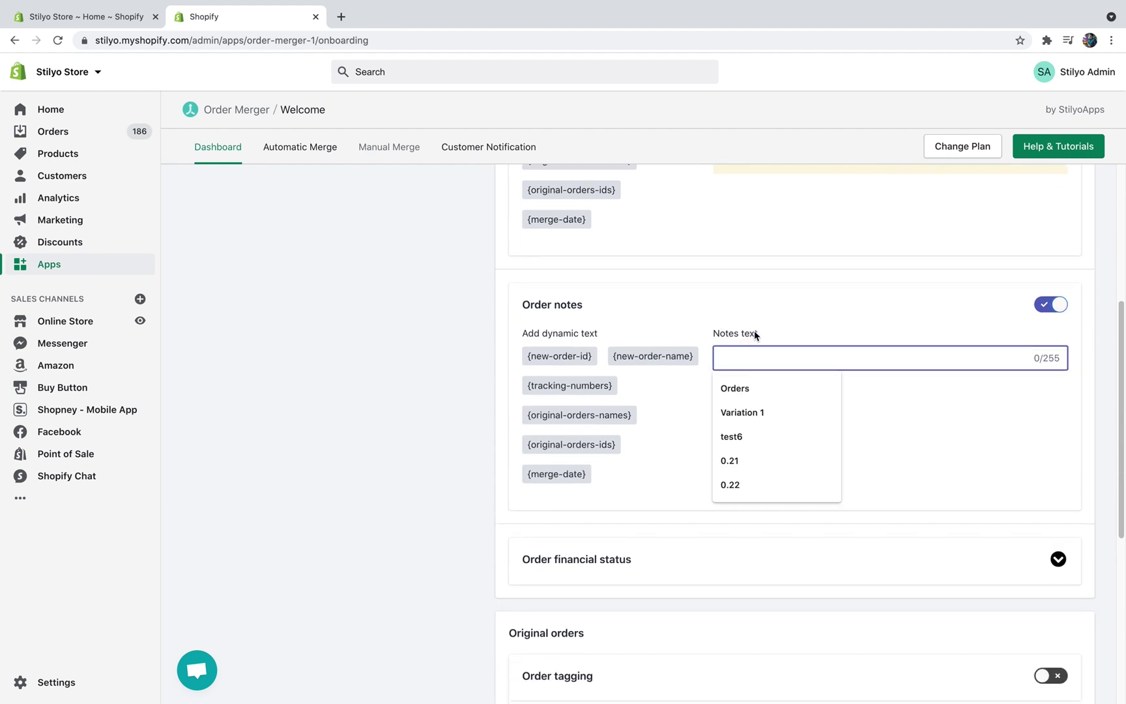
pyautogui.write('Merged from')
pyautogui.click(580, 415)
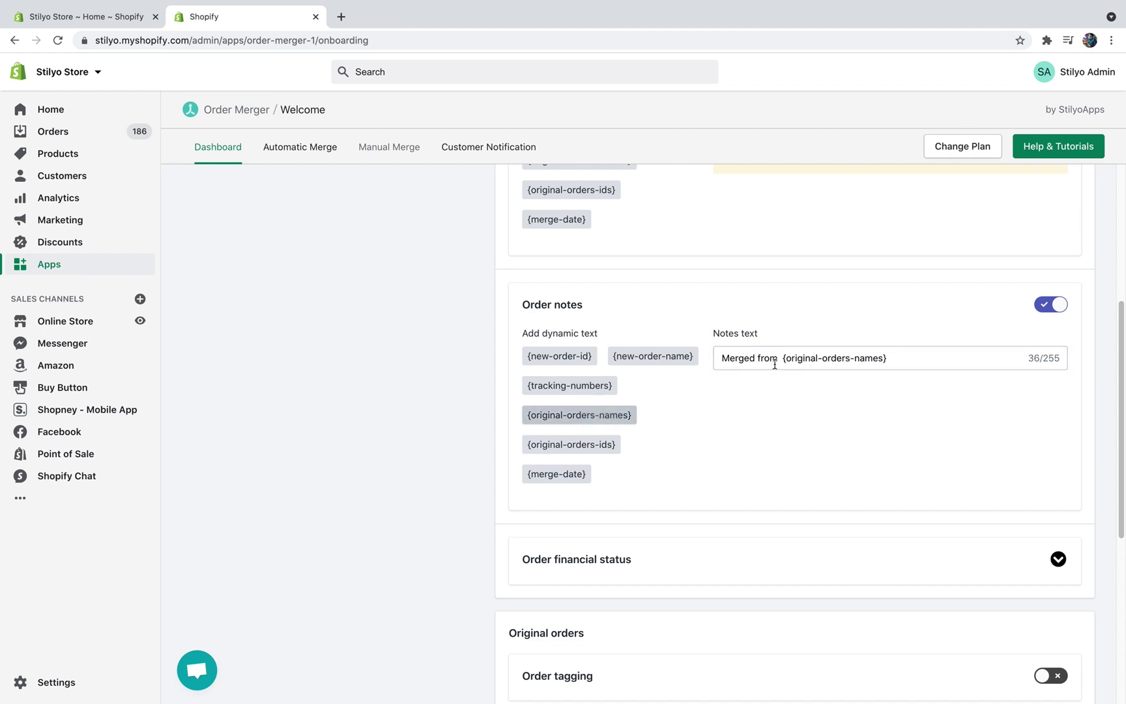
pyautogui.click(774, 364)
pyautogui.press('BackSpace')
pyautogui.click(900, 362)
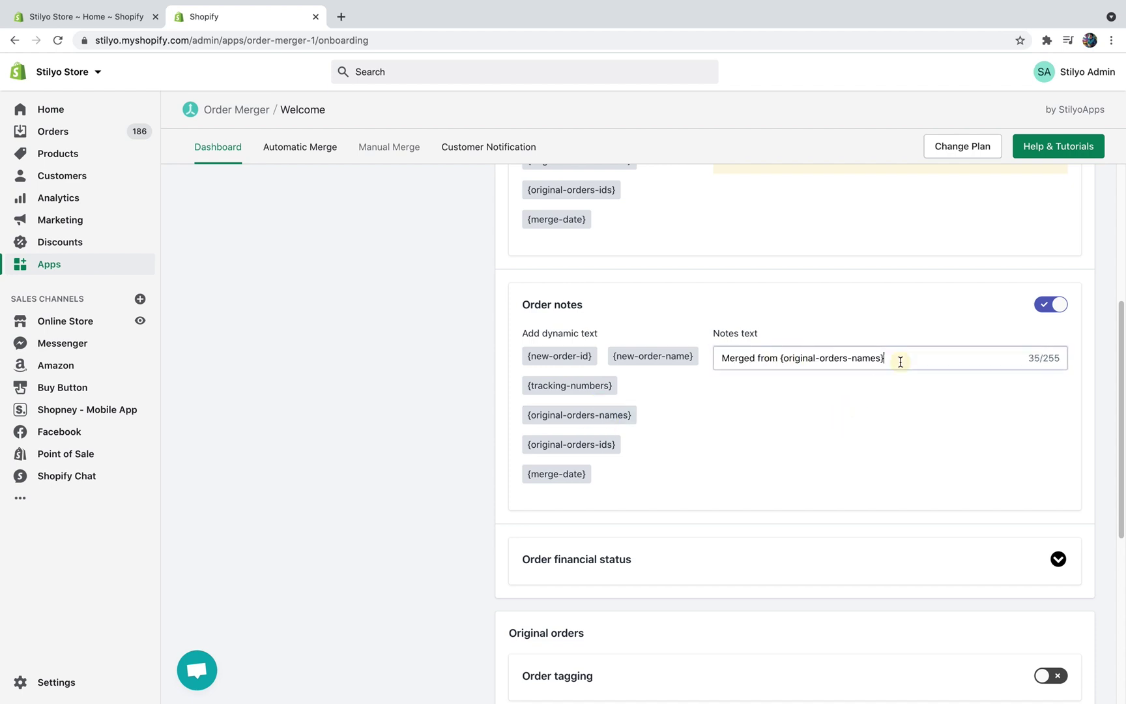
pyautogui.write('on')
pyautogui.click(554, 474)
pyautogui.click(899, 358)
pyautogui.press('BackSpace')
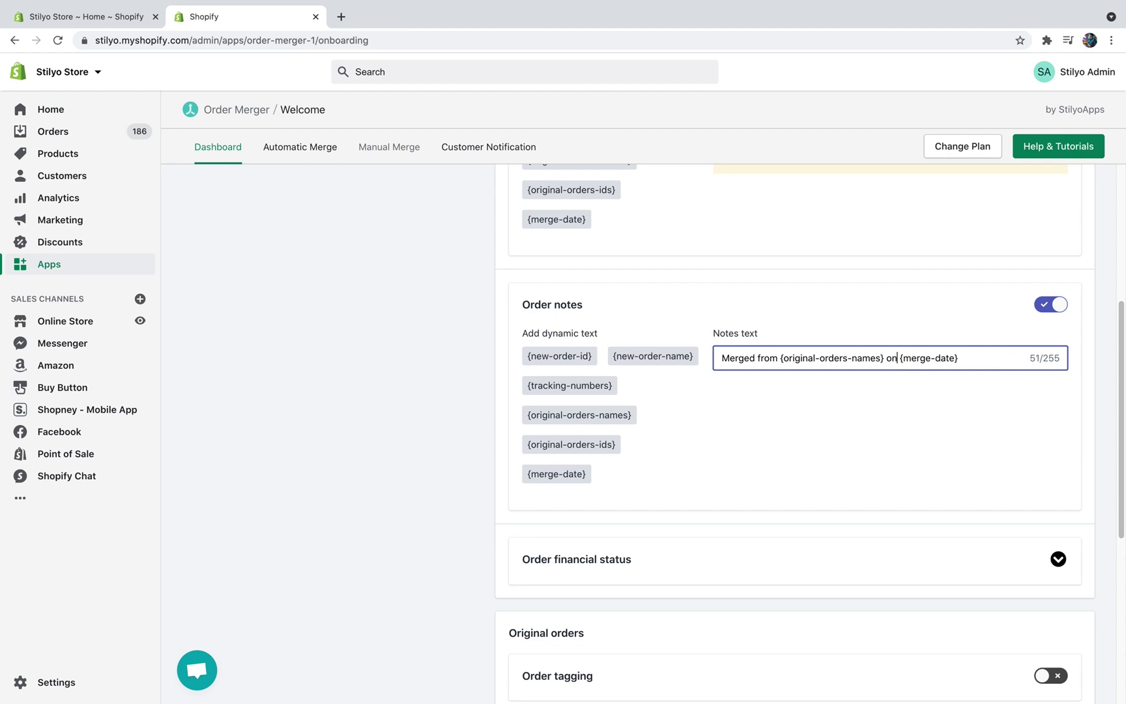
pyautogui.click(939, 412)
# - Expand the Order financial status options
pyautogui.scroll(-3, 940, 414)
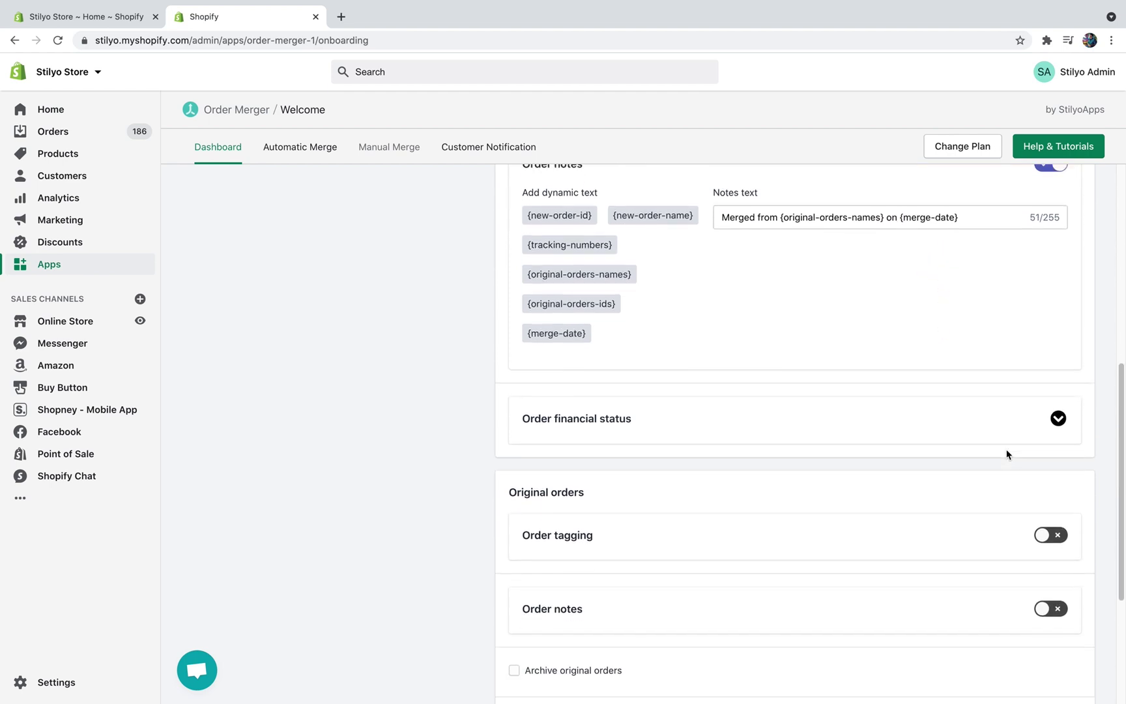
pyautogui.click(1058, 405)
pyautogui.scroll(-1, 845, 404)
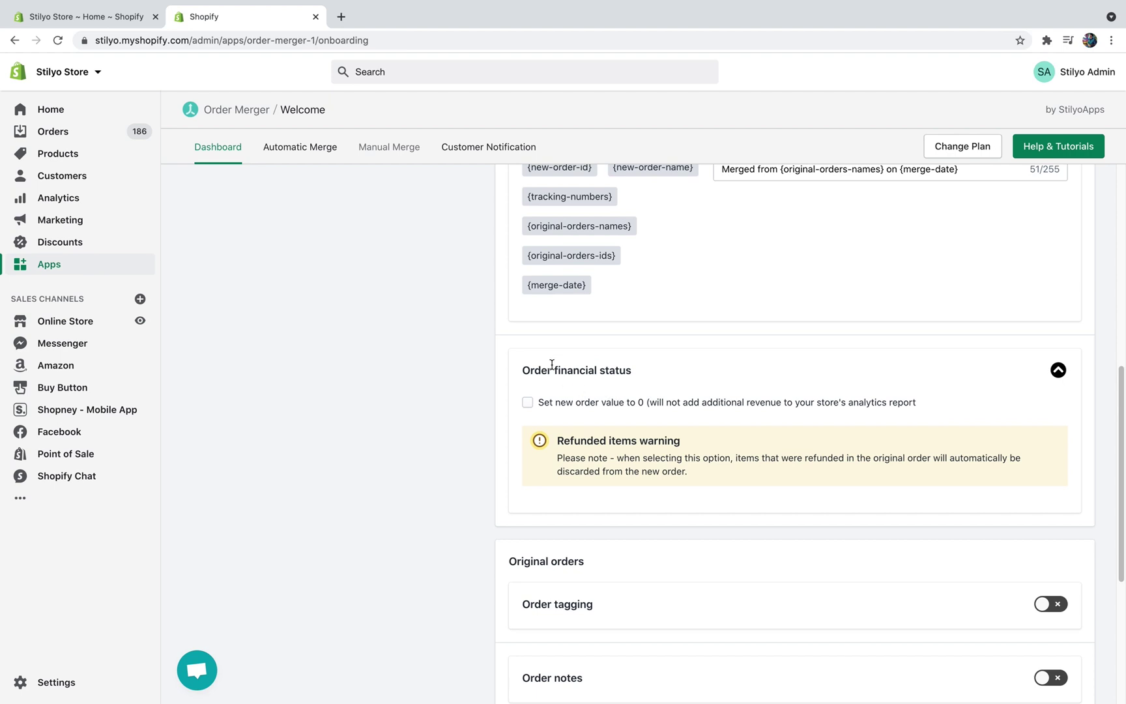
# - Tick 'Set new order value to 0' under Order financial status
pyautogui.click(528, 403)
pyautogui.scroll(-5, 564, 402)
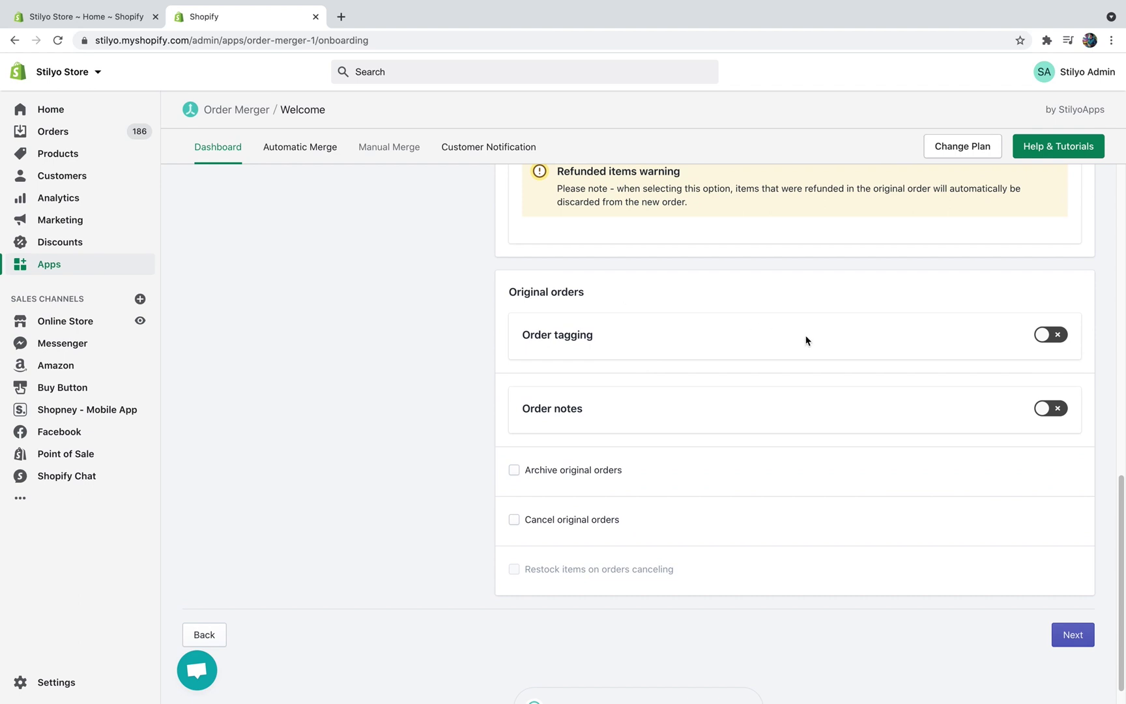
# - Enable order tagging for original orders with the {new-order-name} tag
pyautogui.click(1051, 334)
pyautogui.scroll(-1, 784, 301)
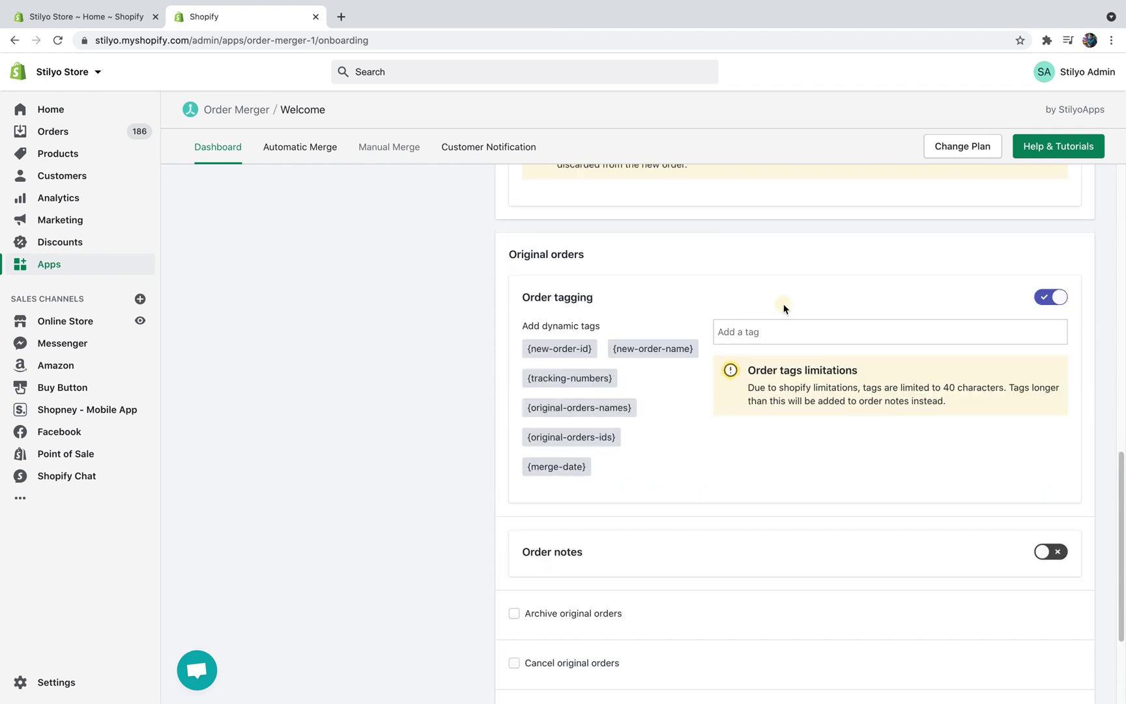
pyautogui.click(745, 339)
pyautogui.click(675, 356)
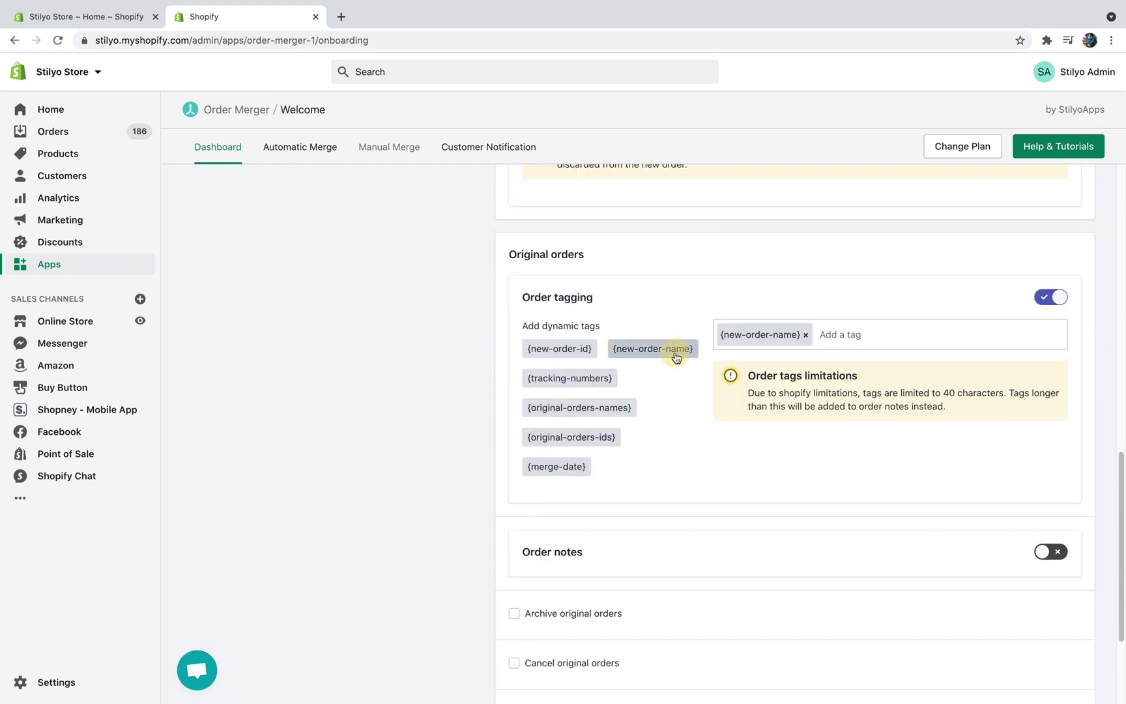
pyautogui.scroll(-3, 684, 282)
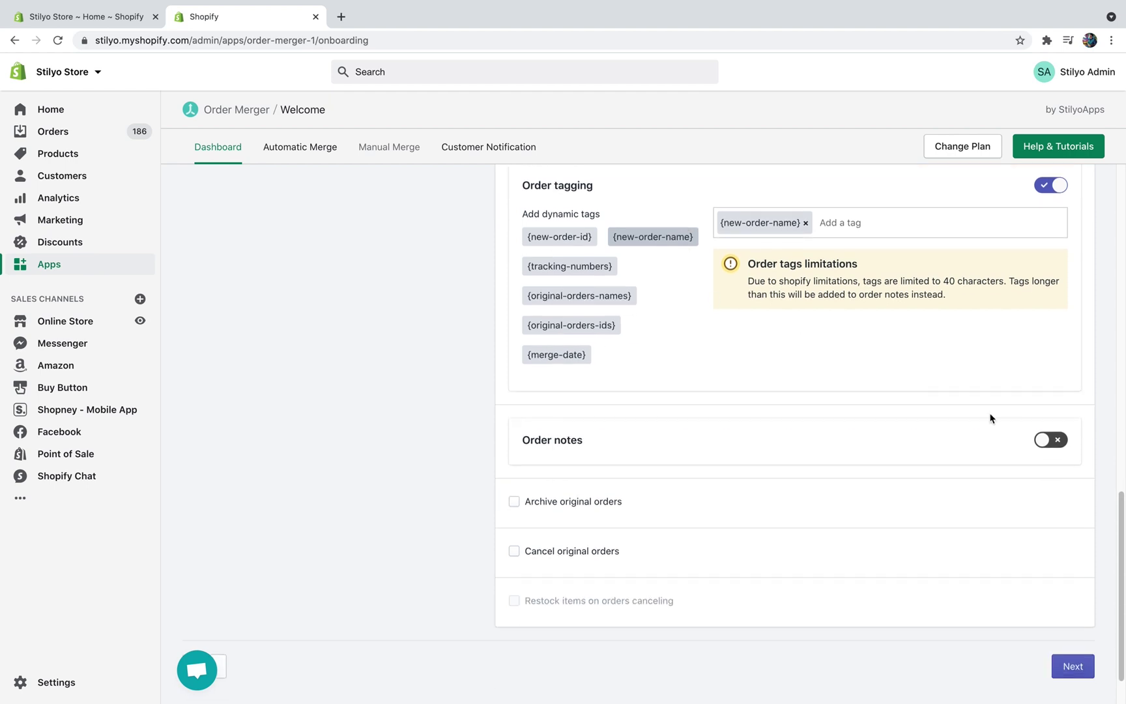
# - Enable original-order notes reading 'Merged to: {new-order-name} on {merge-date}'
pyautogui.click(1050, 440)
pyautogui.click(743, 430)
pyautogui.write('Merged to')
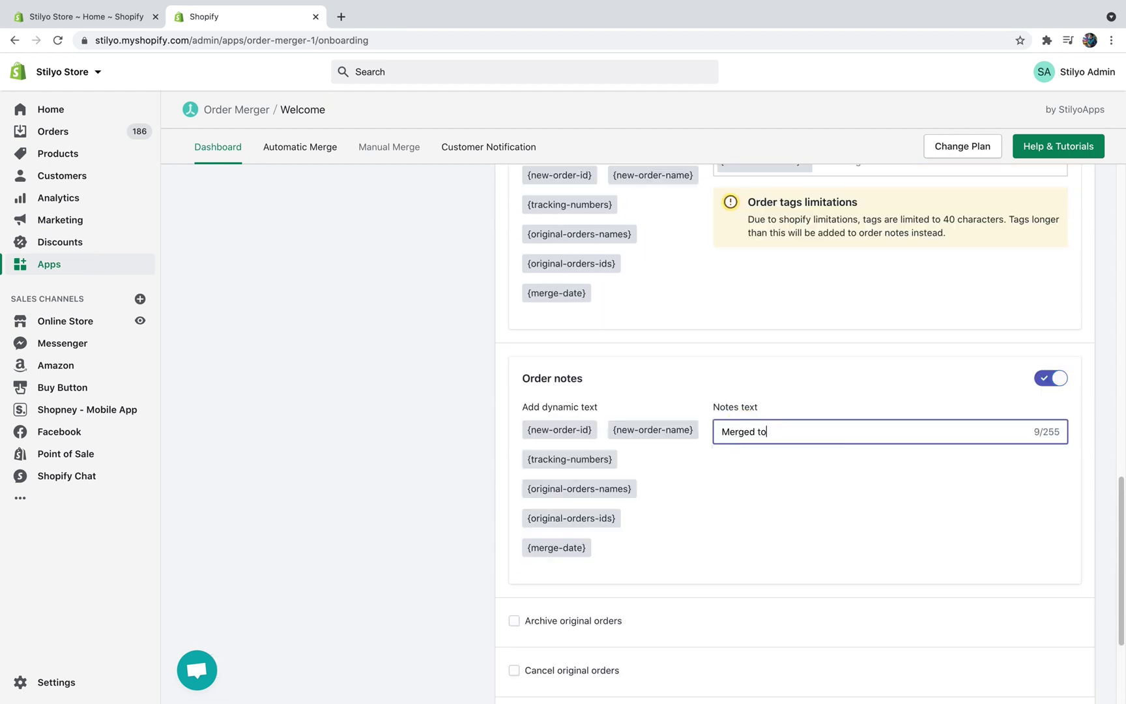
pyautogui.write(':')
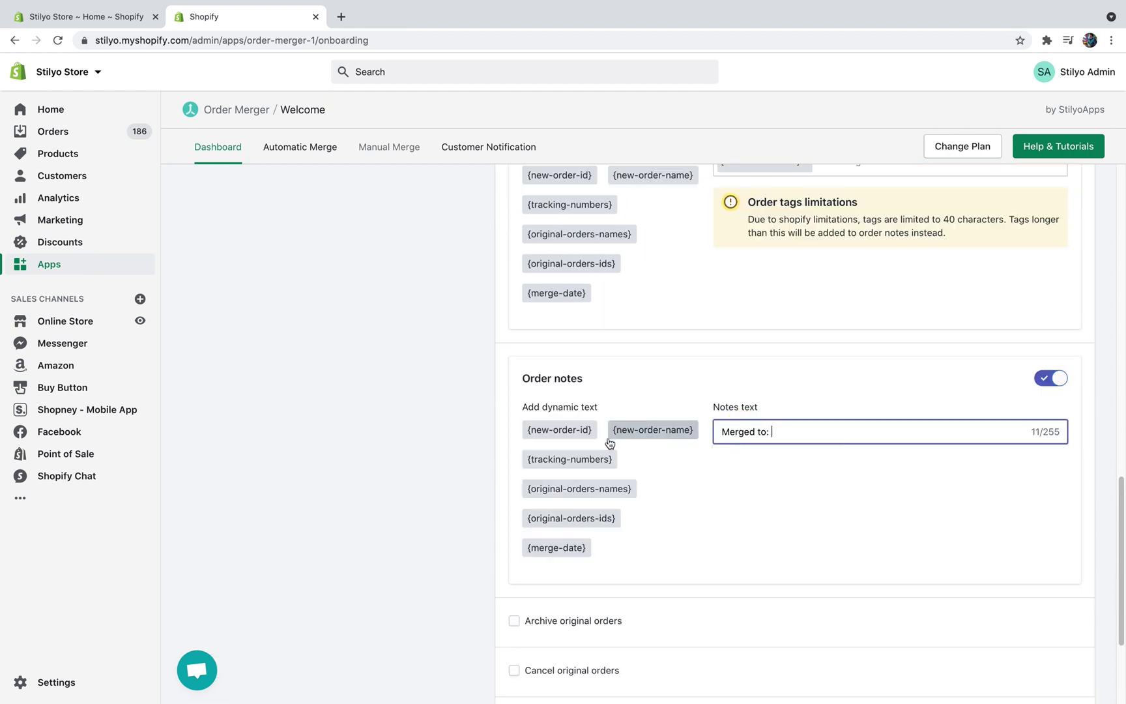
pyautogui.click(621, 495)
pyautogui.write('on')
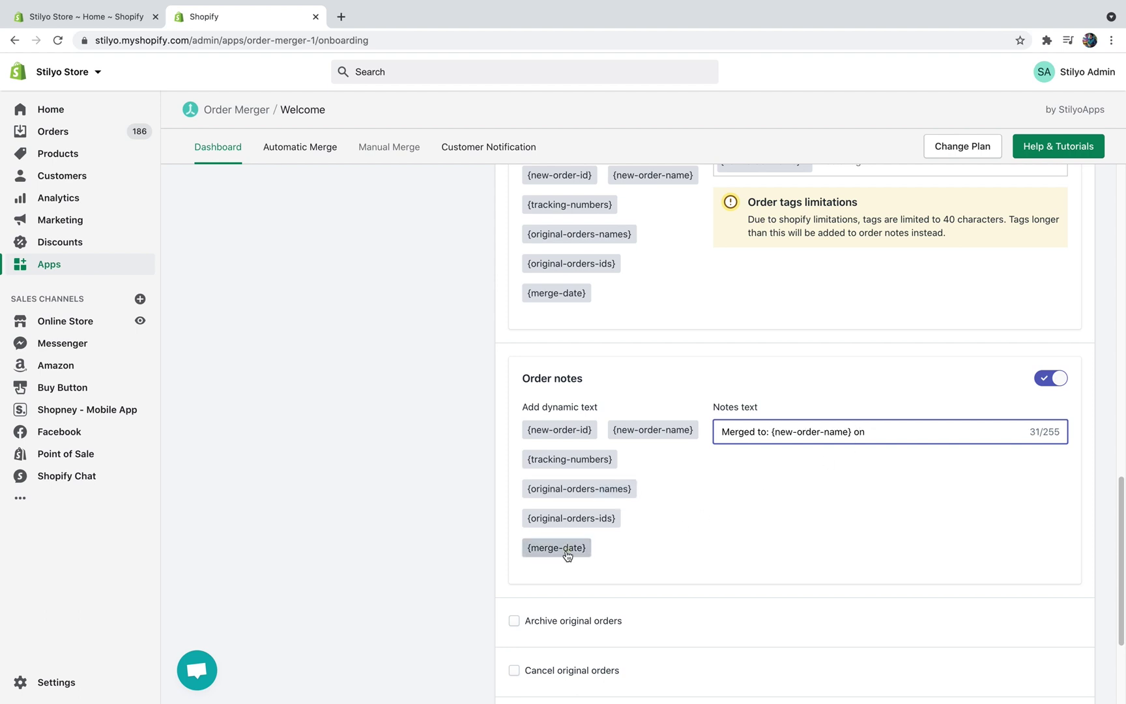
pyautogui.click(566, 551)
pyautogui.scroll(-3, 442, 440)
pyautogui.click(442, 440)
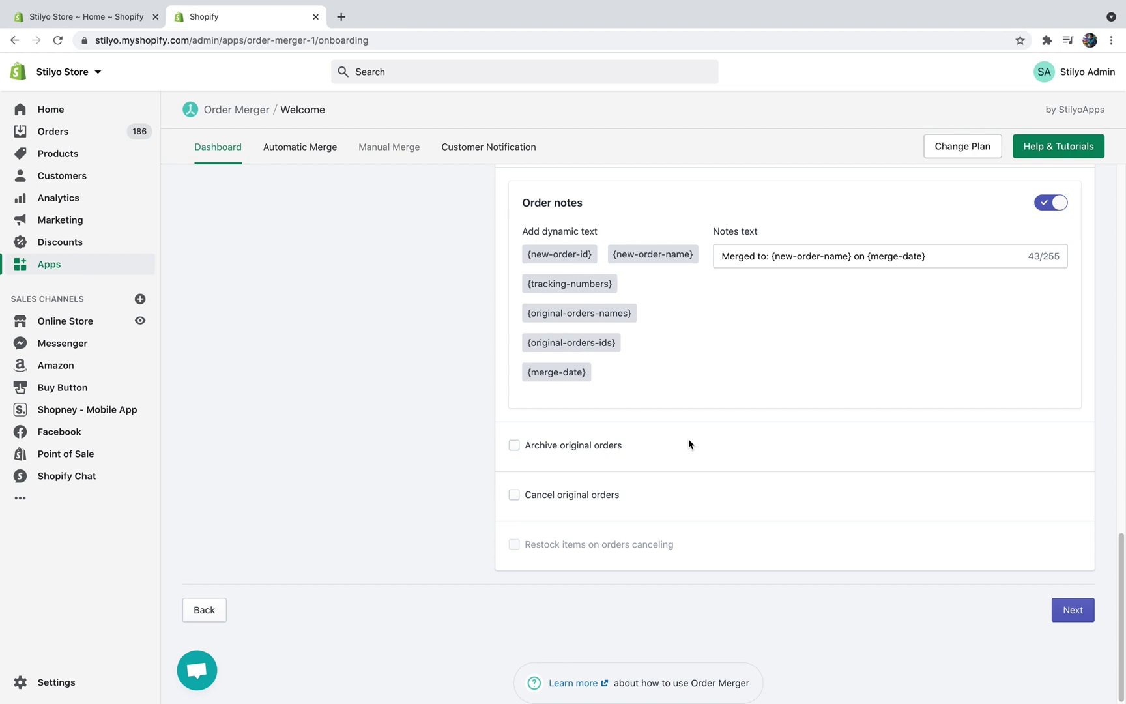
# - Archive and cancel original orders after merging, and advance to the Activation step
pyautogui.click(516, 447)
pyautogui.click(513, 496)
pyautogui.scroll(-2, 477, 548)
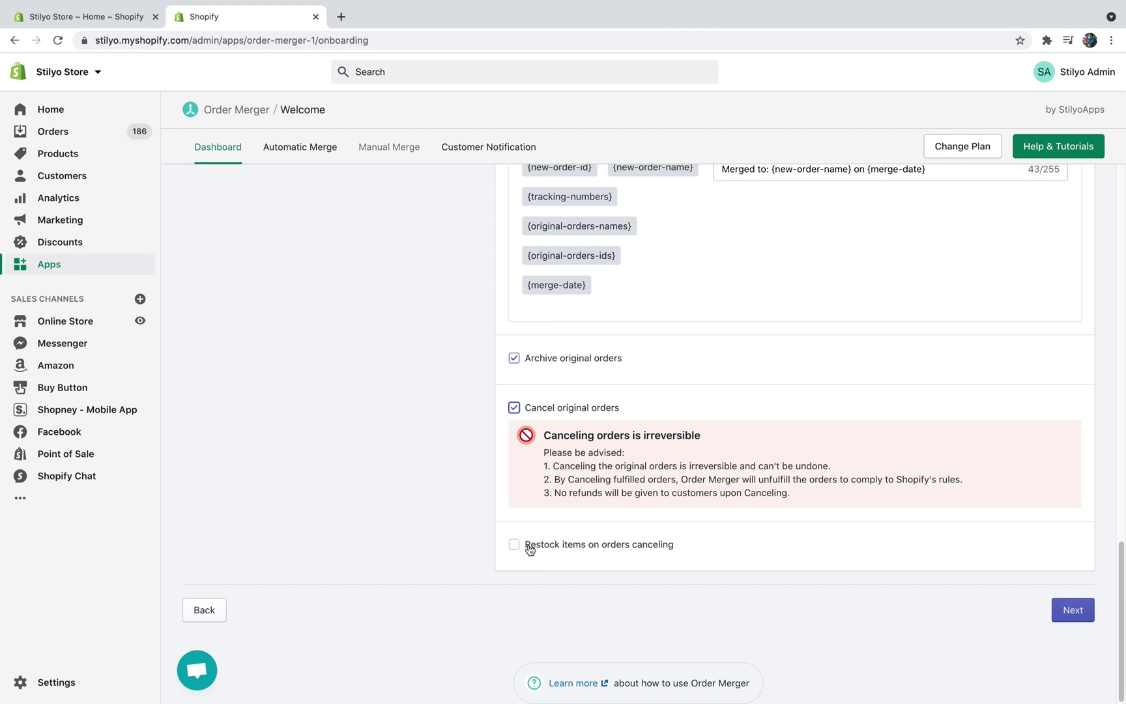
pyautogui.click(1073, 610)
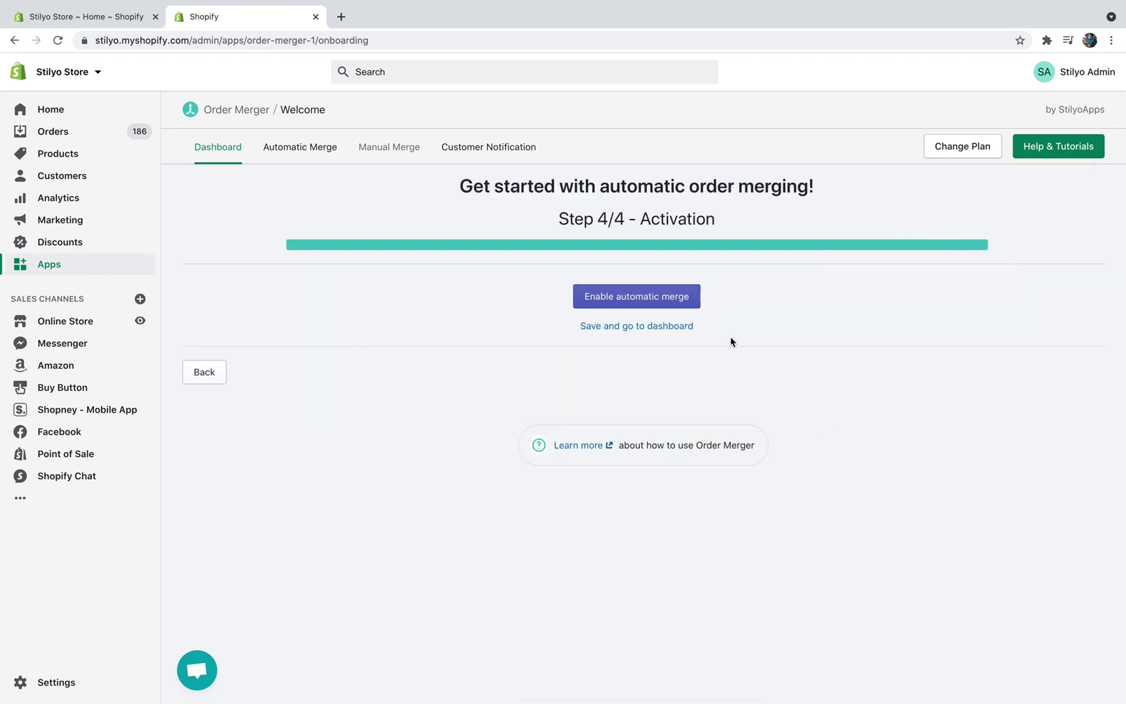
# - Enable automatic order merging and review the saved Merge Rules Summary
pyautogui.click(603, 300)
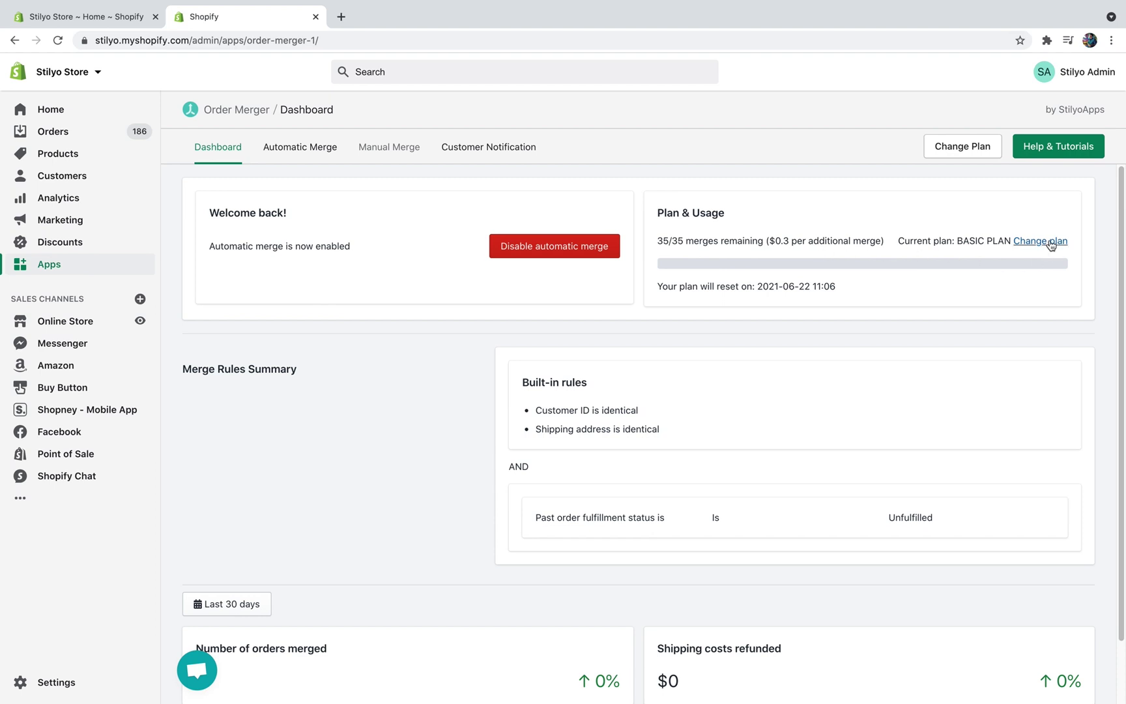
pyautogui.scroll(-2, 915, 310)
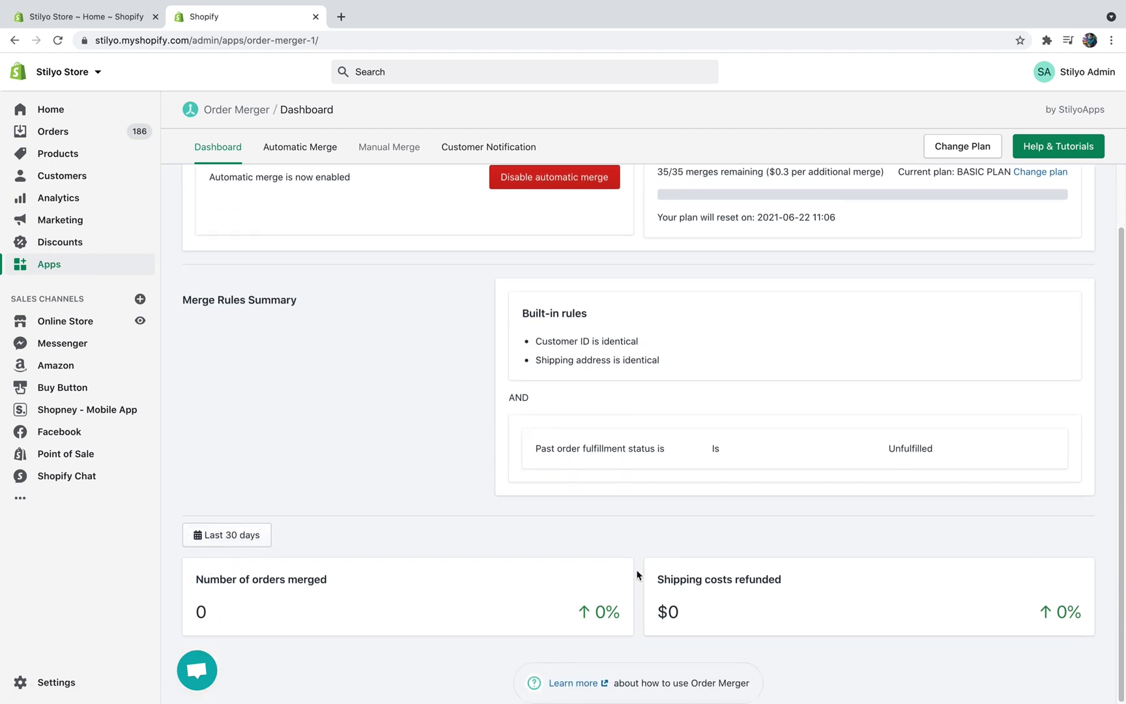
pyautogui.moveTo(520, 312); pyautogui.dragTo(930, 460)
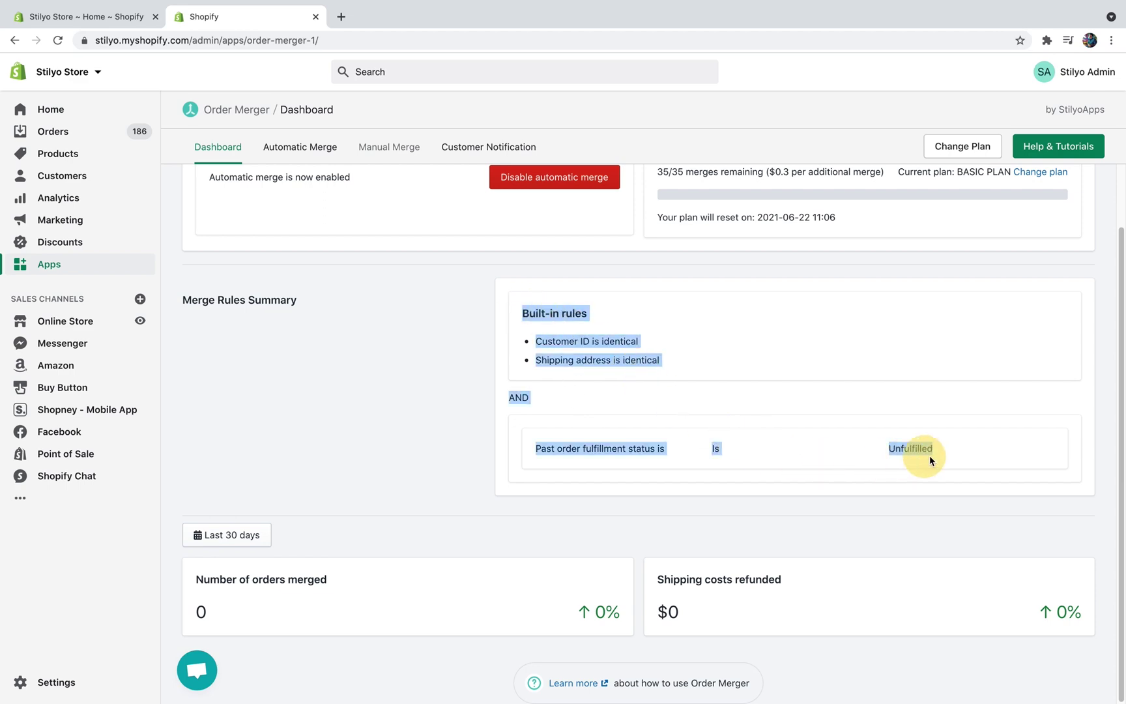
pyautogui.click(932, 459)
pyautogui.scroll(2, 935, 461)
# - Browse the Automatic Merge settings, then scroll through the Manual Merge settings
pyautogui.click(303, 155)
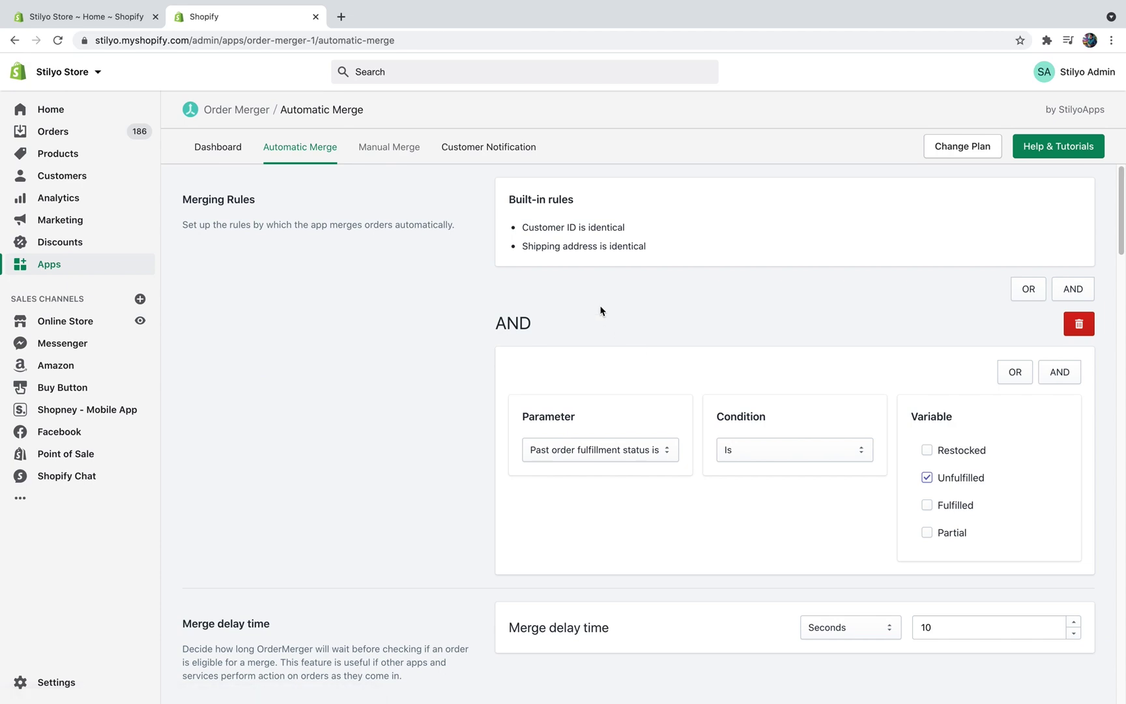
pyautogui.scroll(-20, 601, 311)
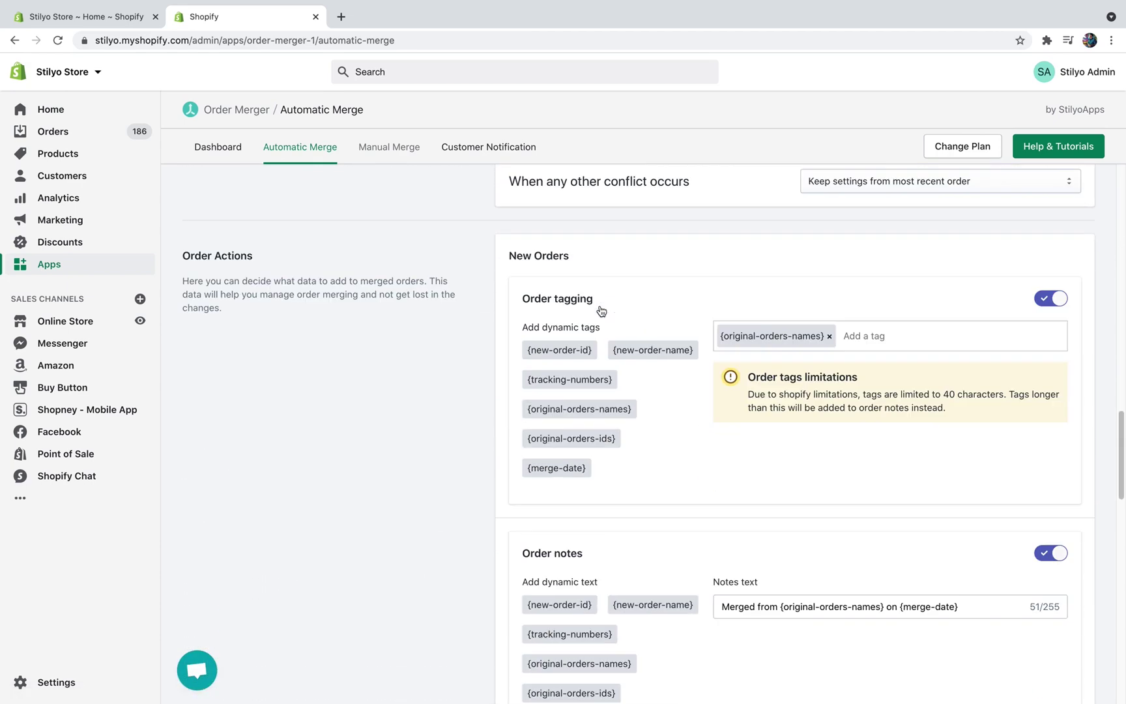
pyautogui.scroll(-6, 601, 311)
pyautogui.click(372, 151)
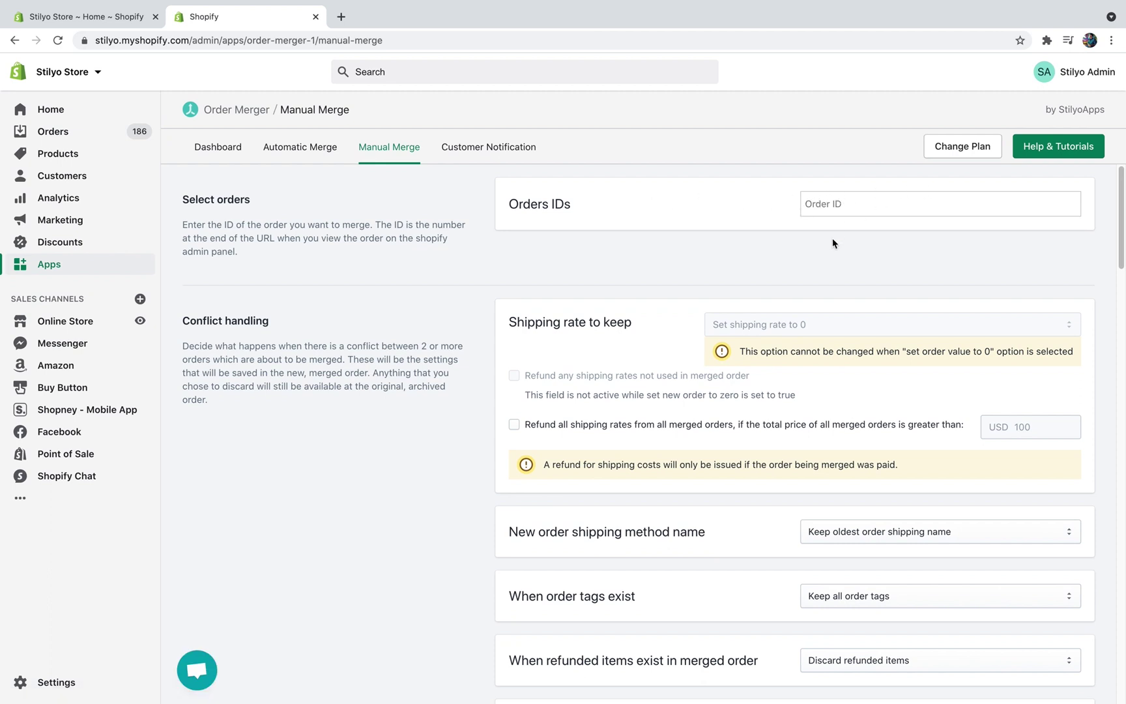
pyautogui.scroll(-5, 832, 237)
pyautogui.scroll(-20, 832, 237)
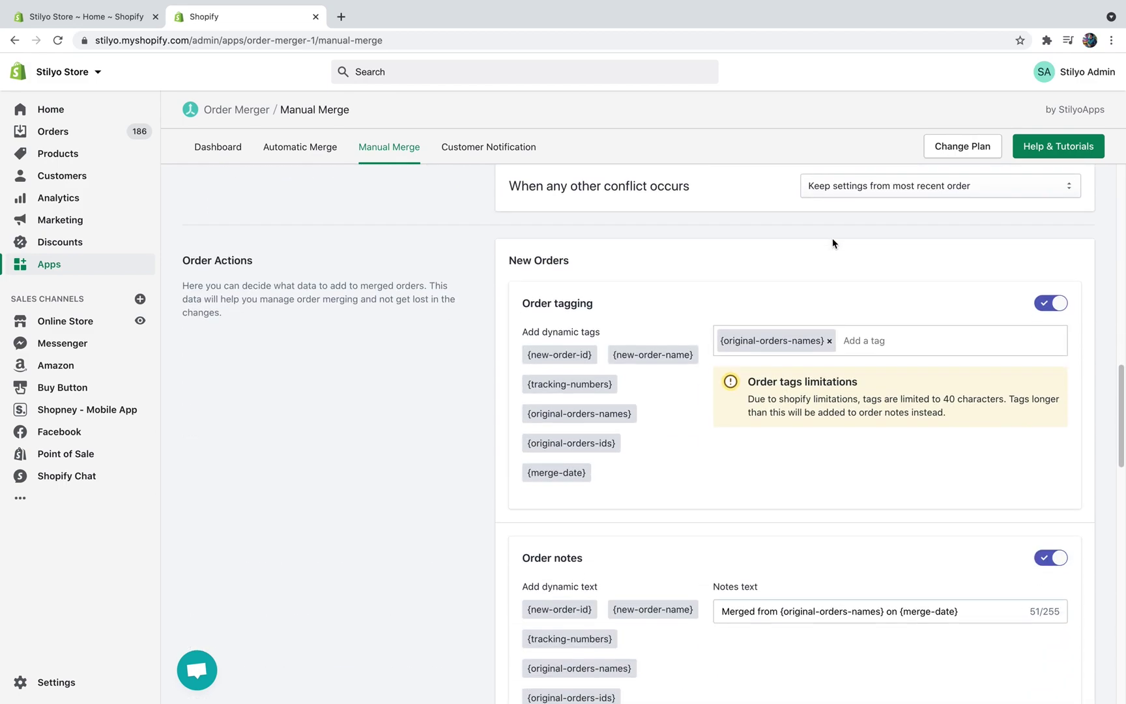
pyautogui.scroll(5, 777, 628)
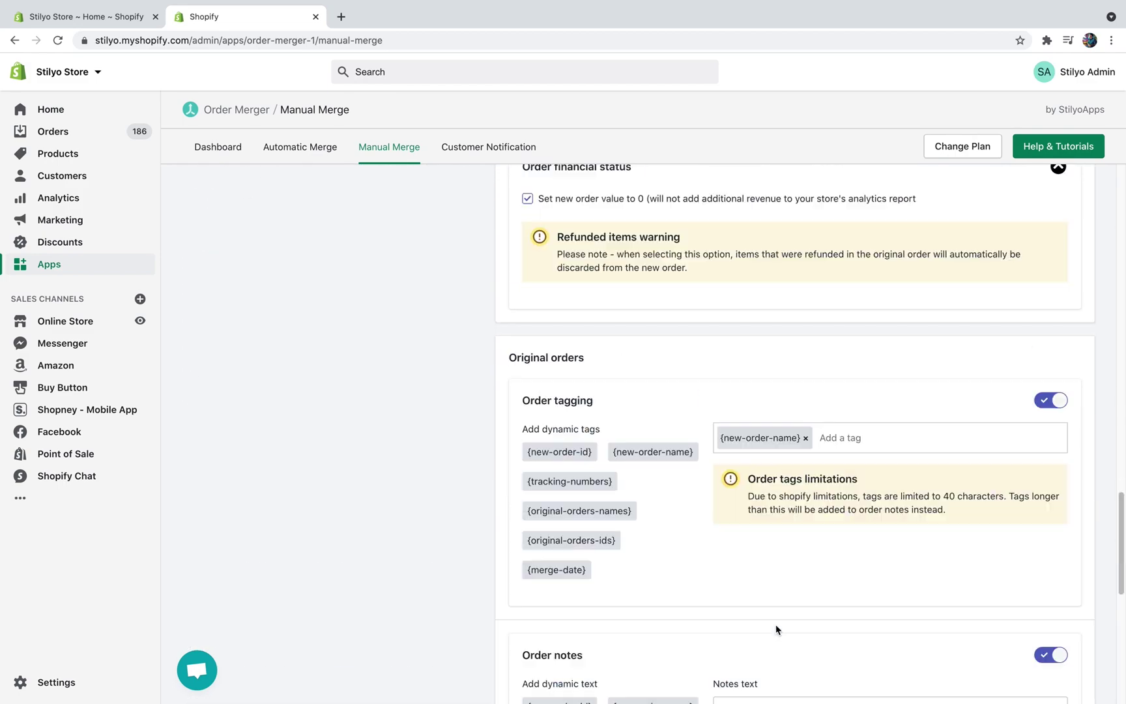
# - Turn on customer e-mails for merged orders, review the notification form, and return to the Dashboard
pyautogui.click(490, 149)
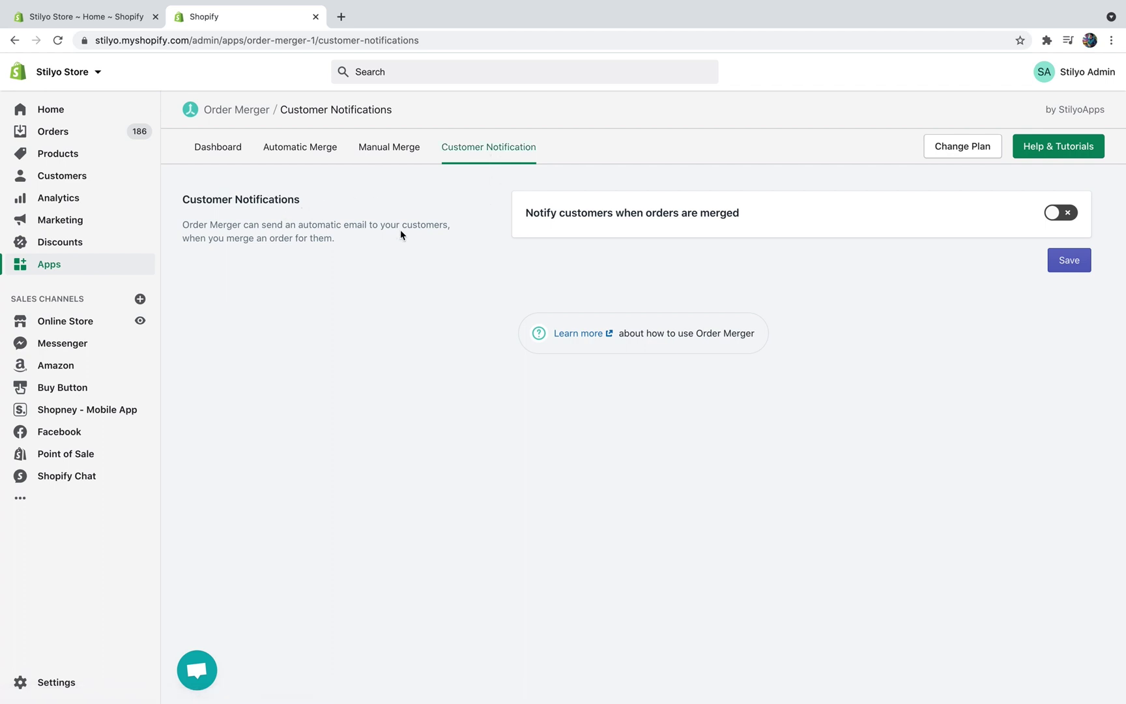
pyautogui.click(1060, 213)
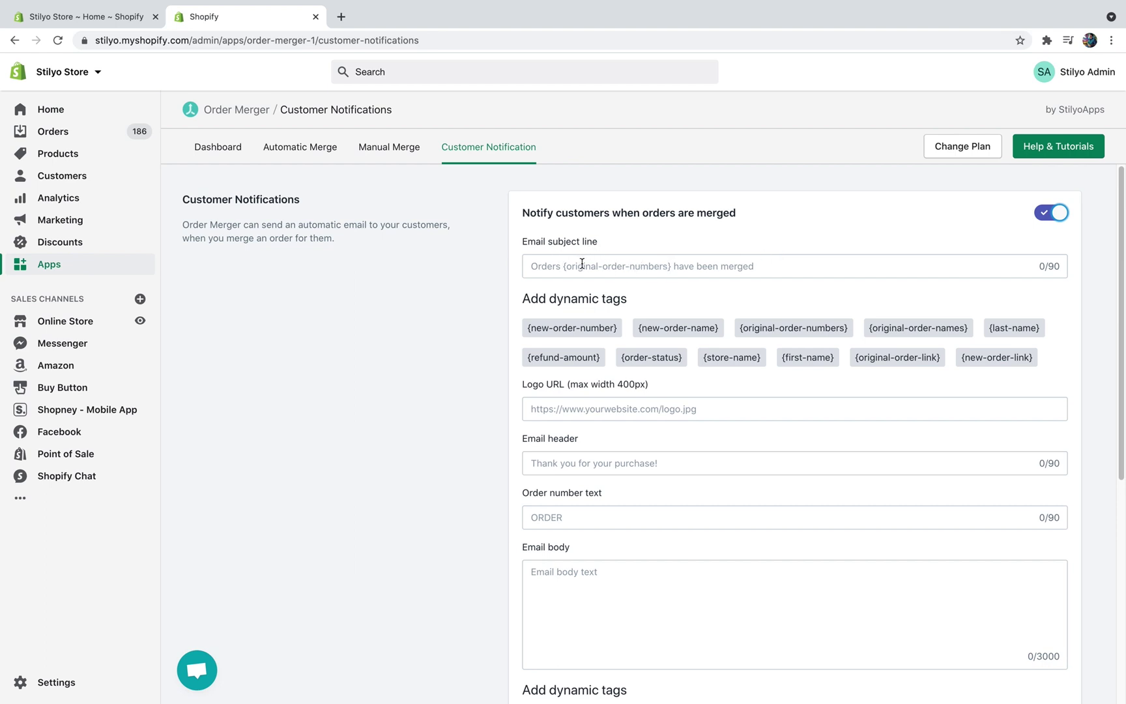
pyautogui.scroll(-3, 582, 260)
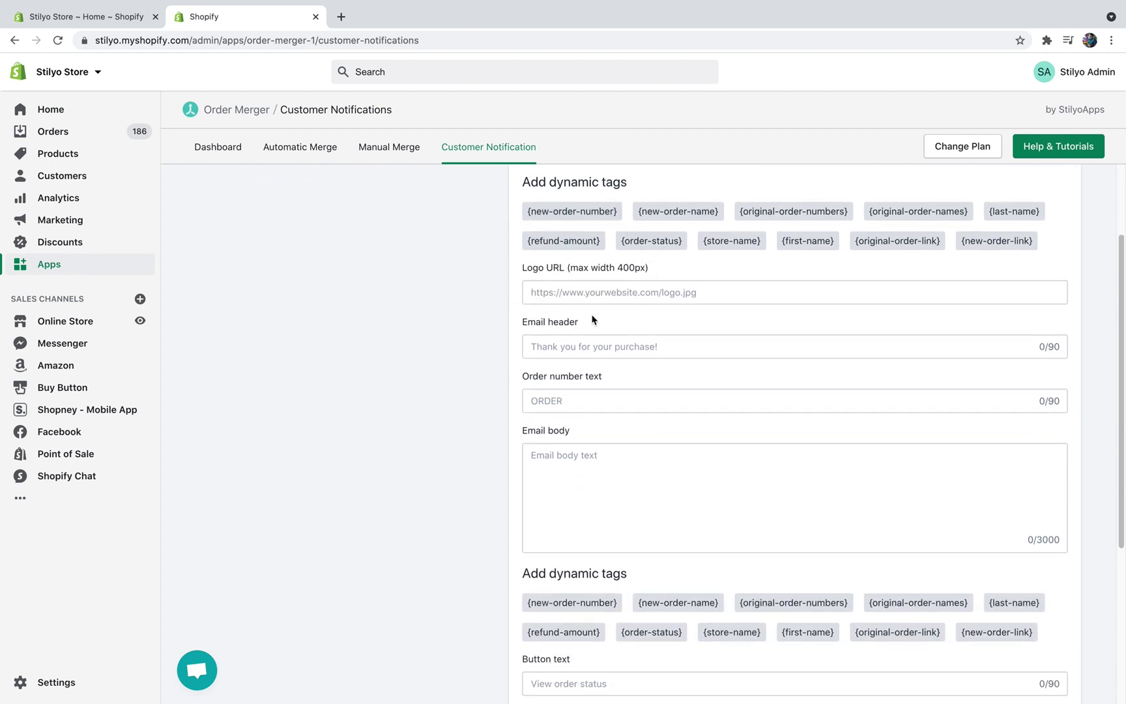
pyautogui.scroll(-1, 626, 300)
pyautogui.scroll(-5, 650, 285)
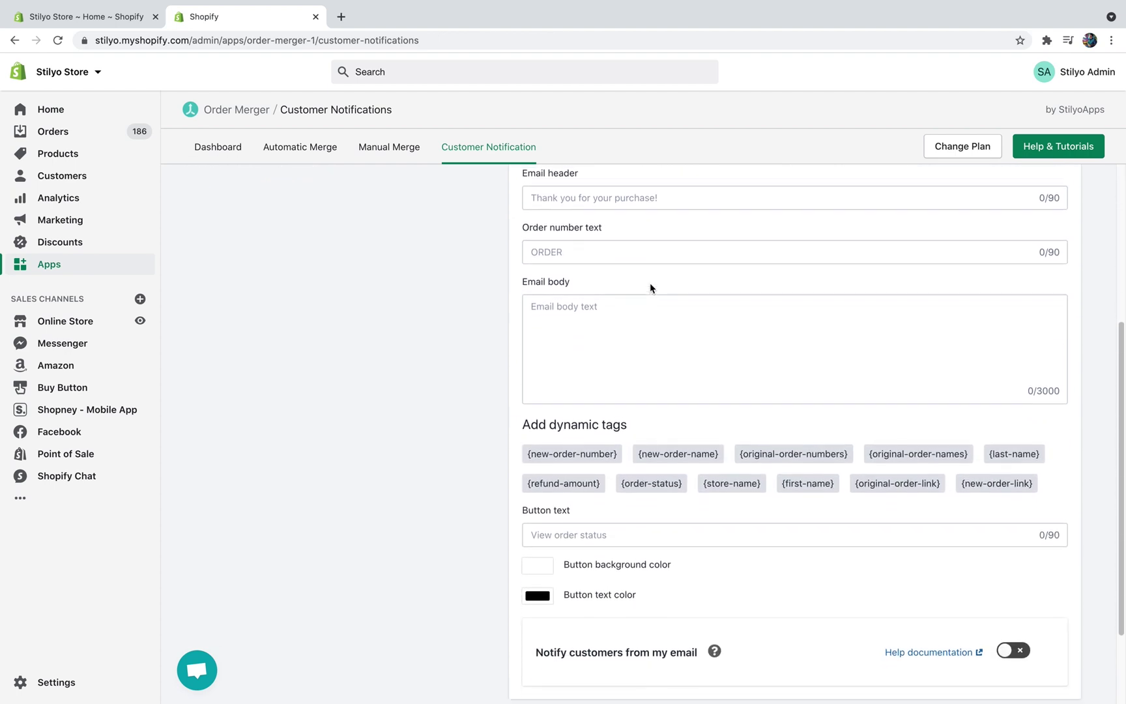
pyautogui.scroll(-1, 651, 288)
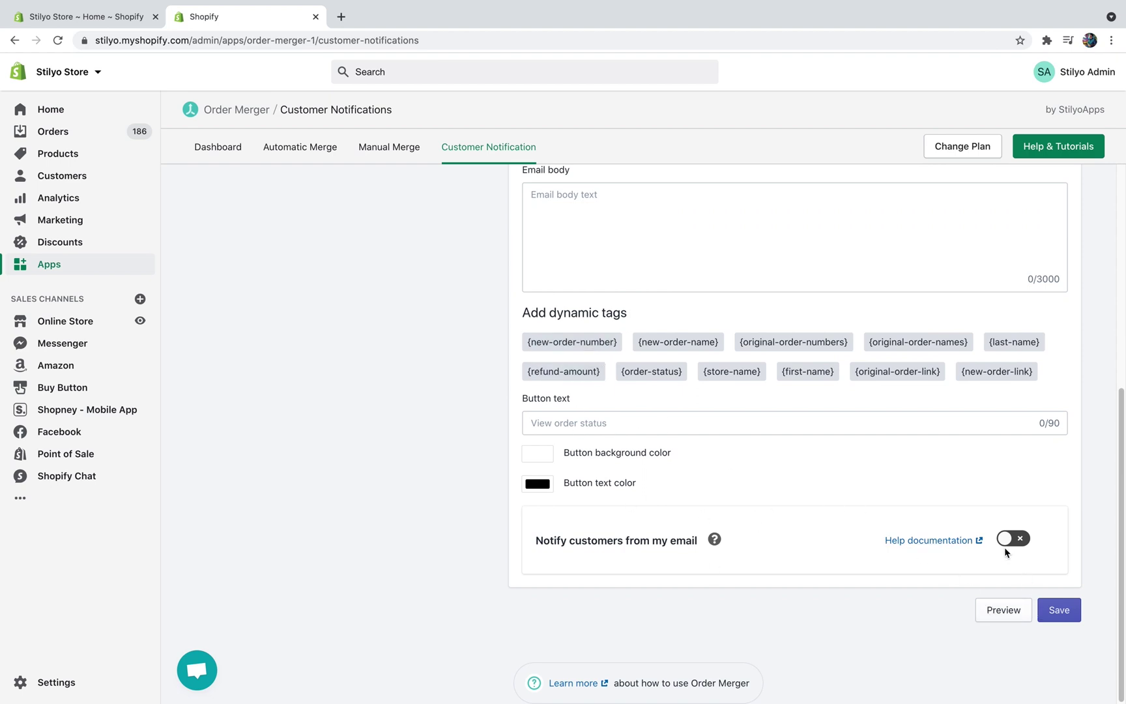
pyautogui.scroll(10, 897, 591)
pyautogui.scroll(-6, 1058, 223)
pyautogui.scroll(6, 693, 630)
pyautogui.click(218, 148)
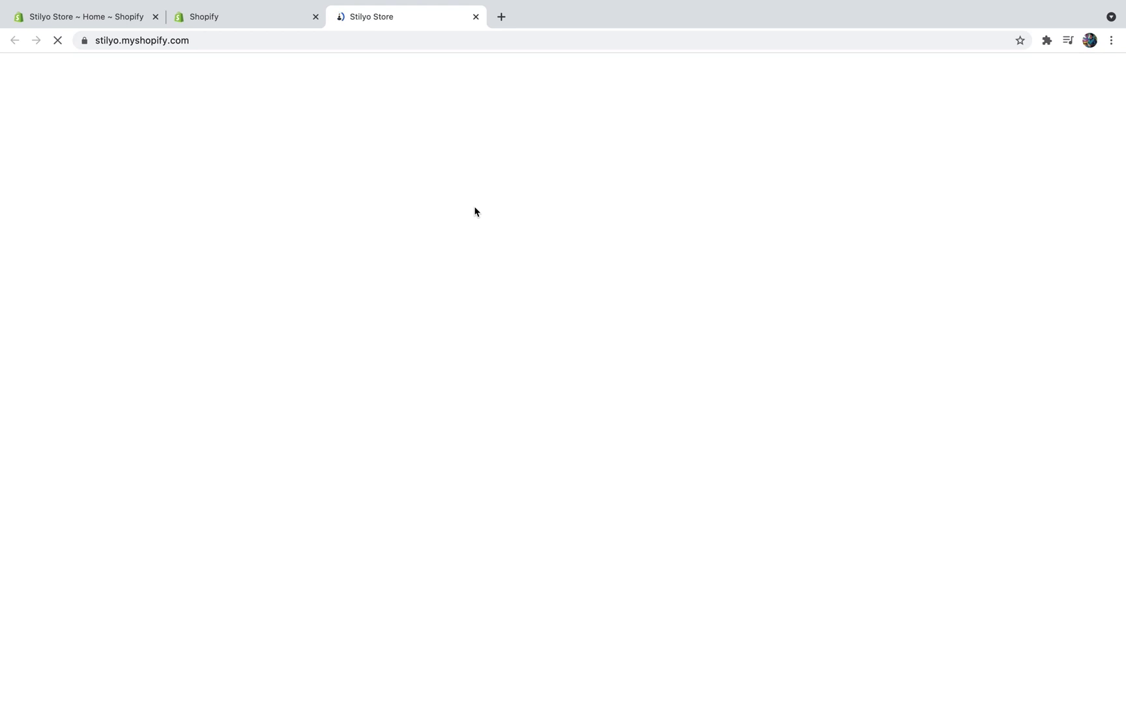
# - Place a $159.39 test order for the Japanese Village Base pot from the Air Bonsai collection
pyautogui.scroll(-5, 482, 215)
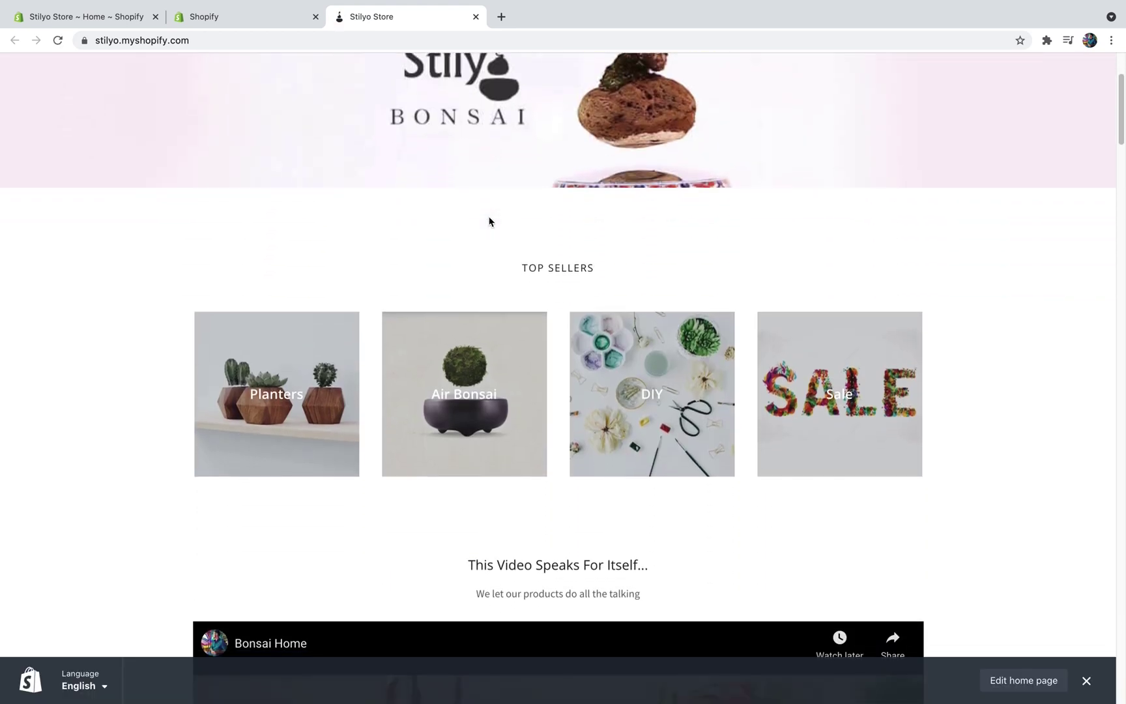
pyautogui.click(466, 363)
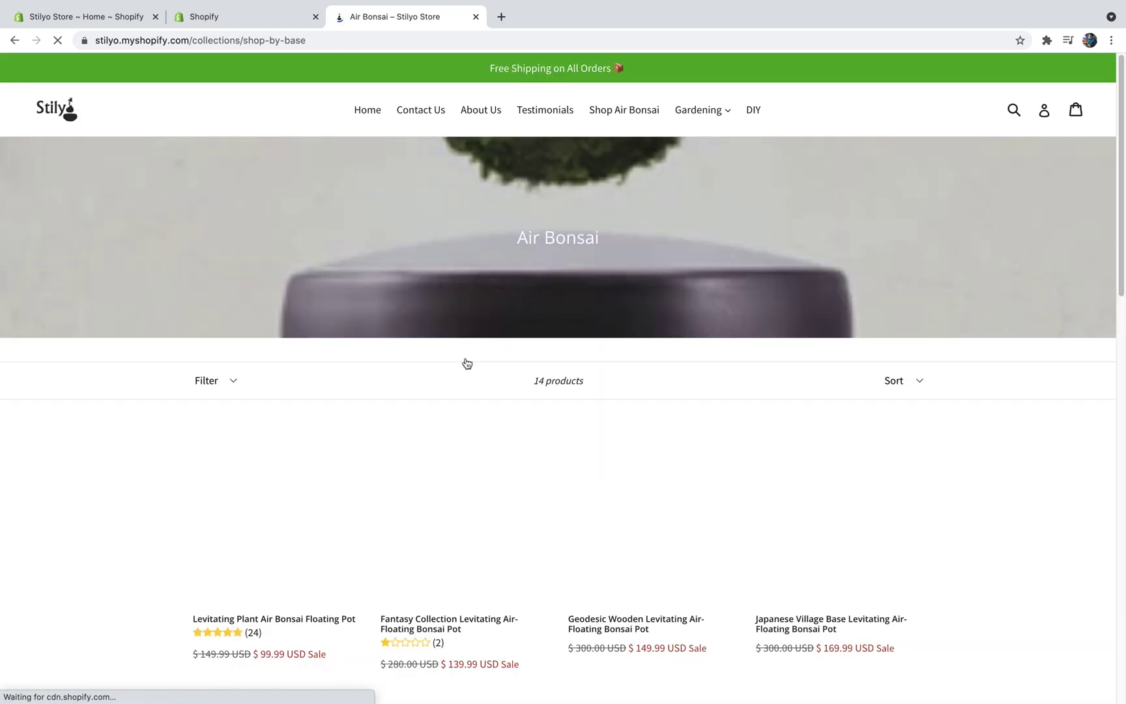
pyautogui.scroll(-3, 467, 363)
pyautogui.click(822, 392)
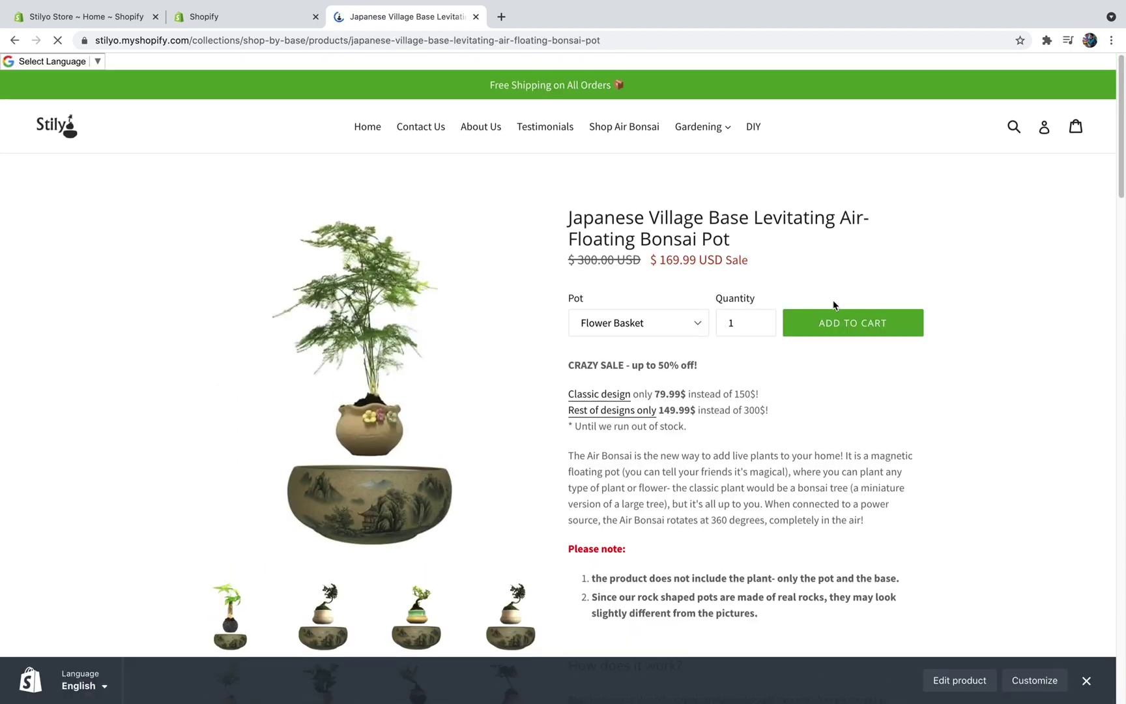
pyautogui.click(844, 339)
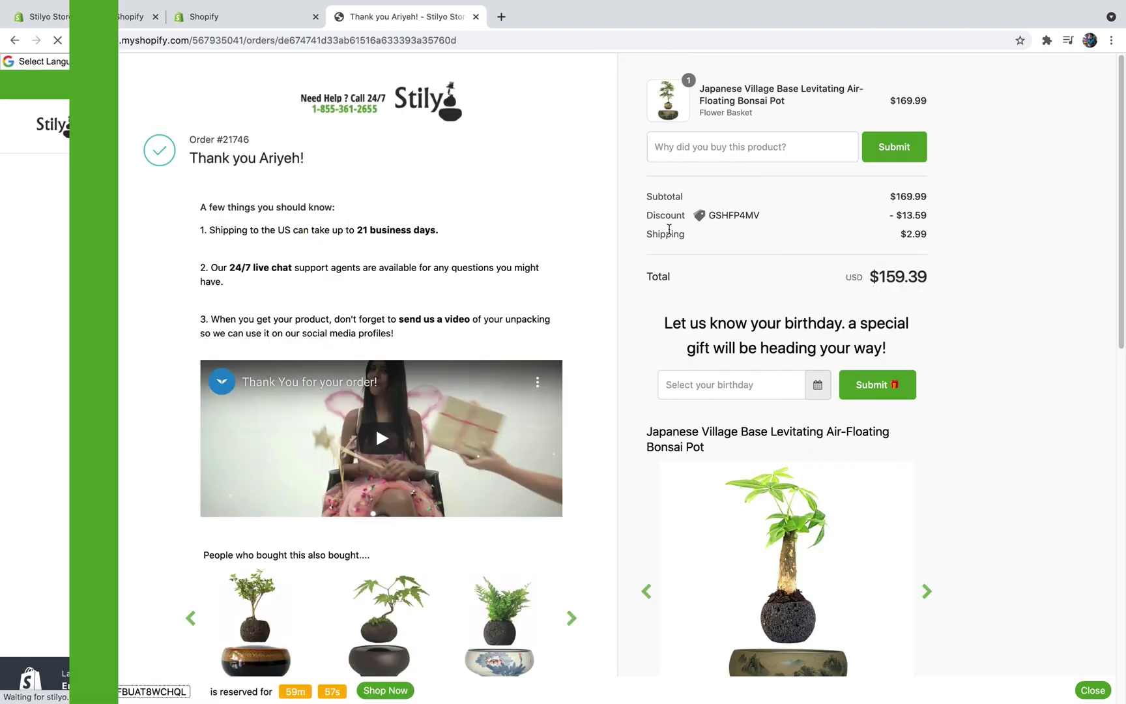
pyautogui.scroll(-3, 669, 229)
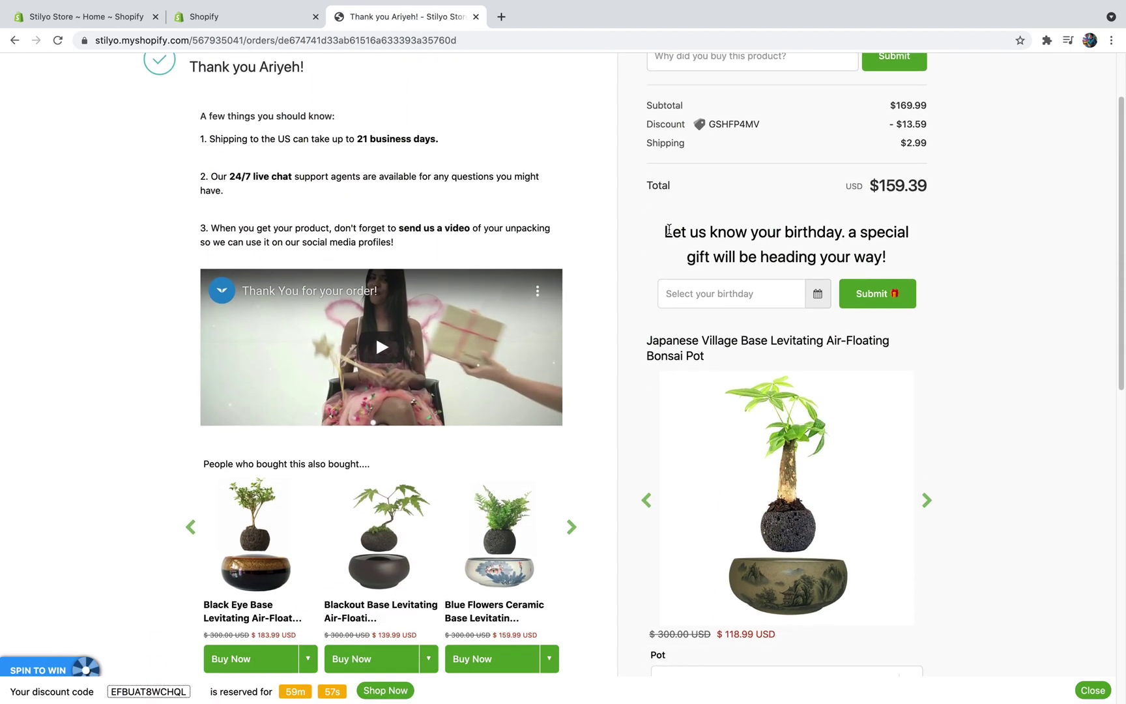
pyautogui.scroll(3, 669, 229)
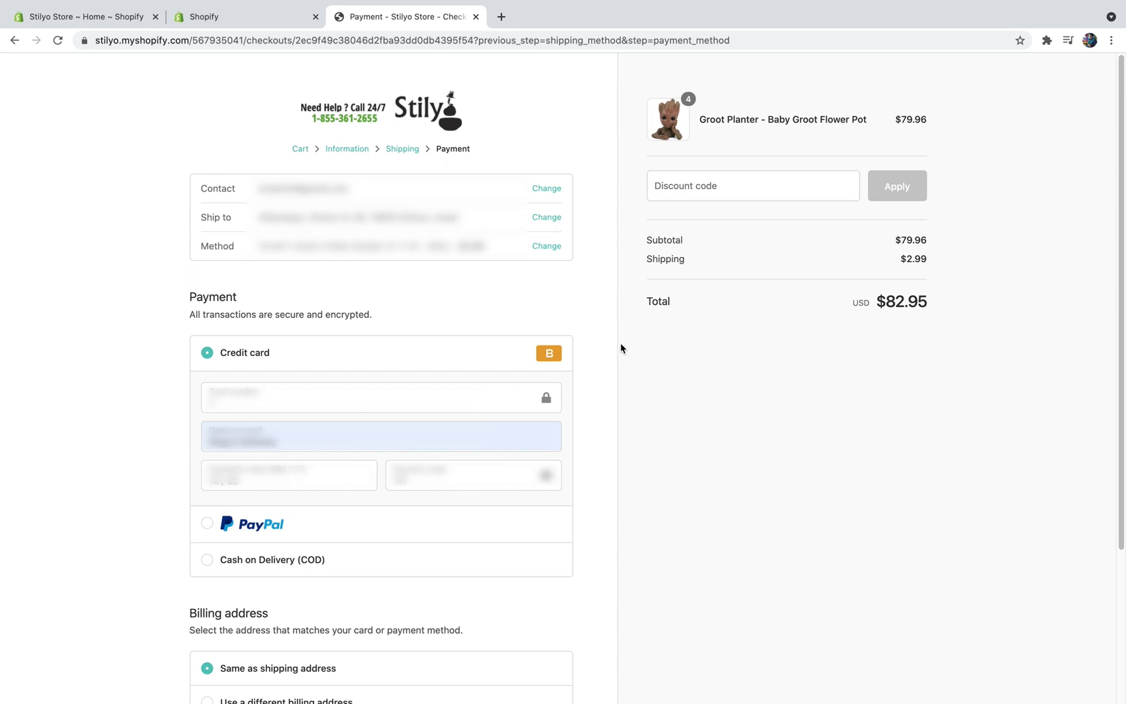
# - Open order #21746 in the admin Orders list and check its $2.99 shipping charge
pyautogui.click(244, 17)
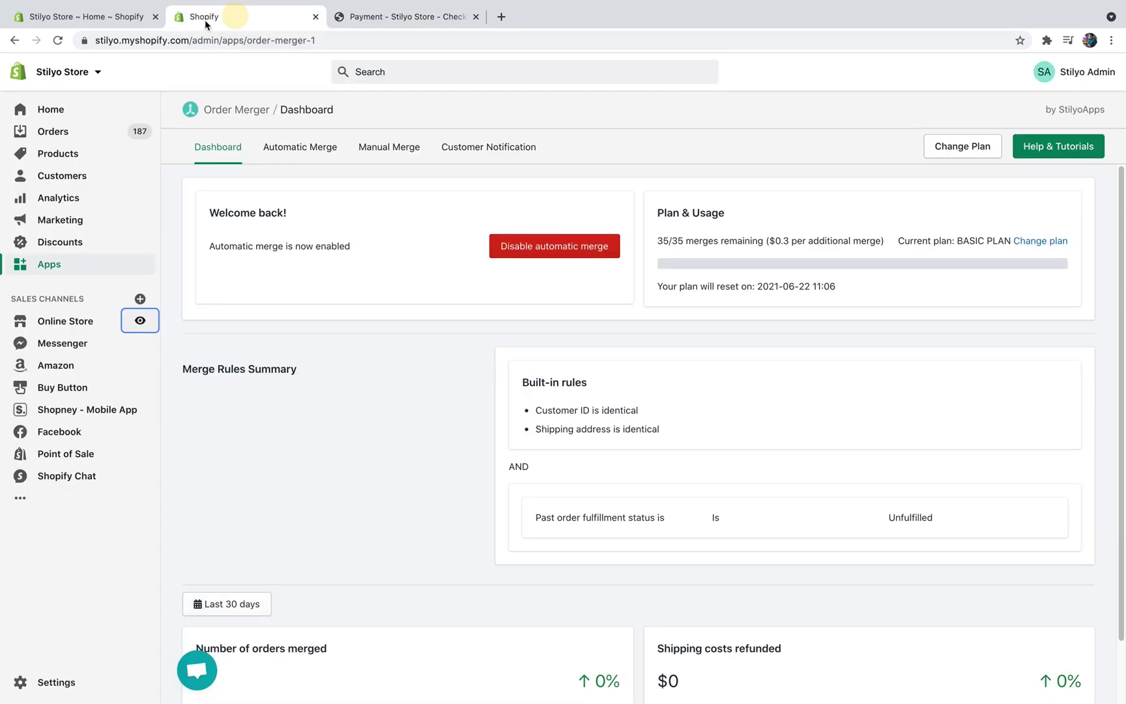
pyautogui.click(72, 17)
pyautogui.click(62, 133)
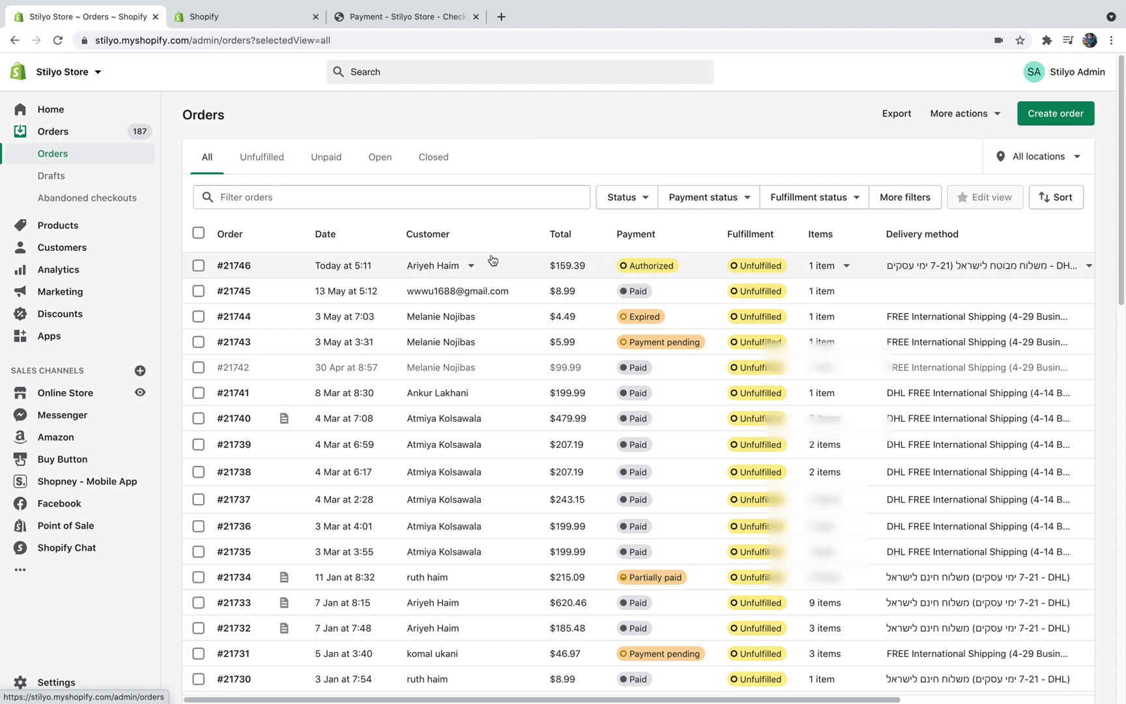
pyautogui.click(244, 267)
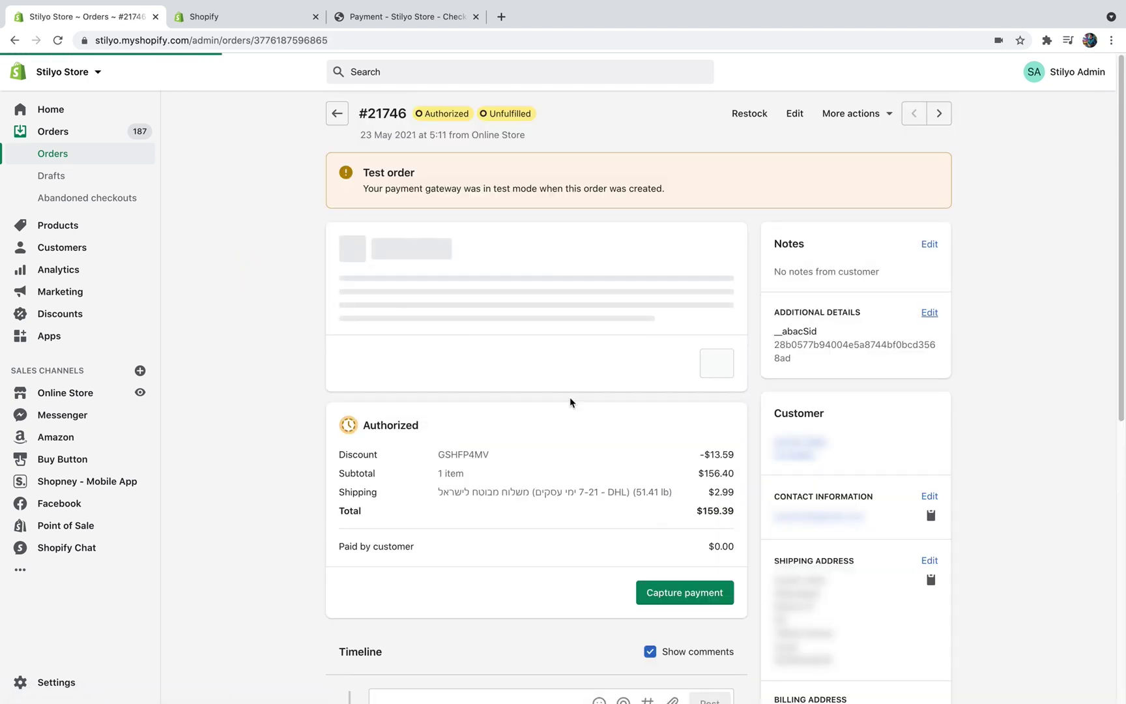
pyautogui.scroll(-2, 569, 397)
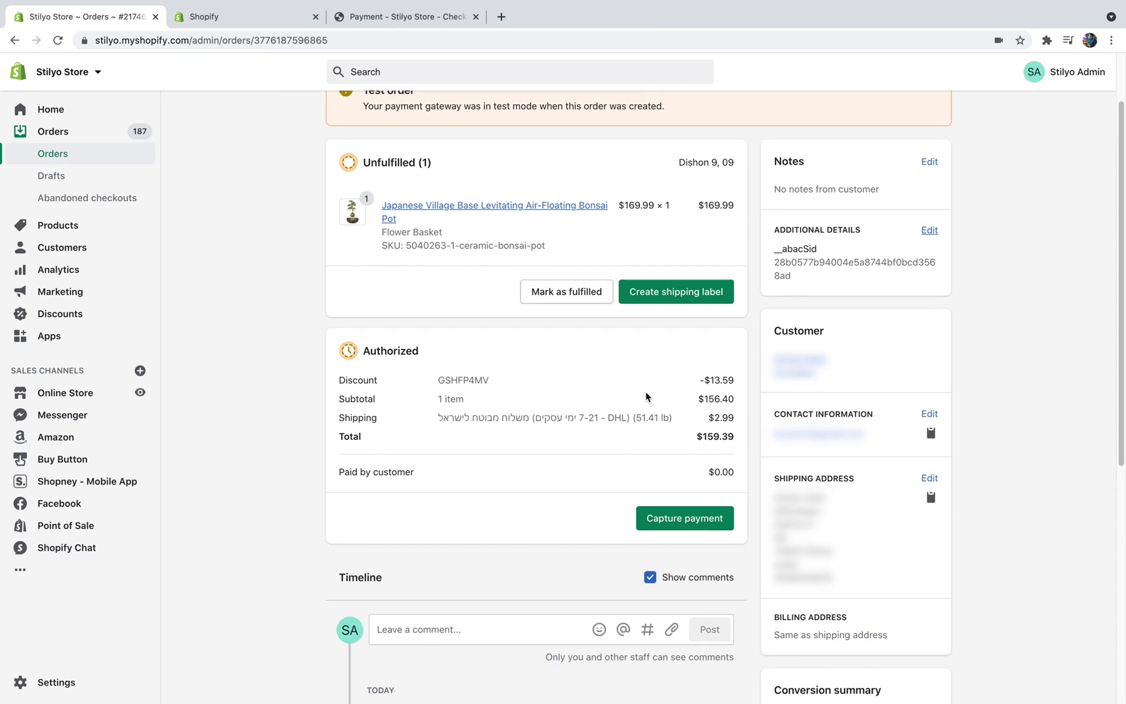
pyautogui.moveTo(704, 420); pyautogui.dragTo(748, 418)
pyautogui.click(692, 415)
pyautogui.scroll(2, 460, 316)
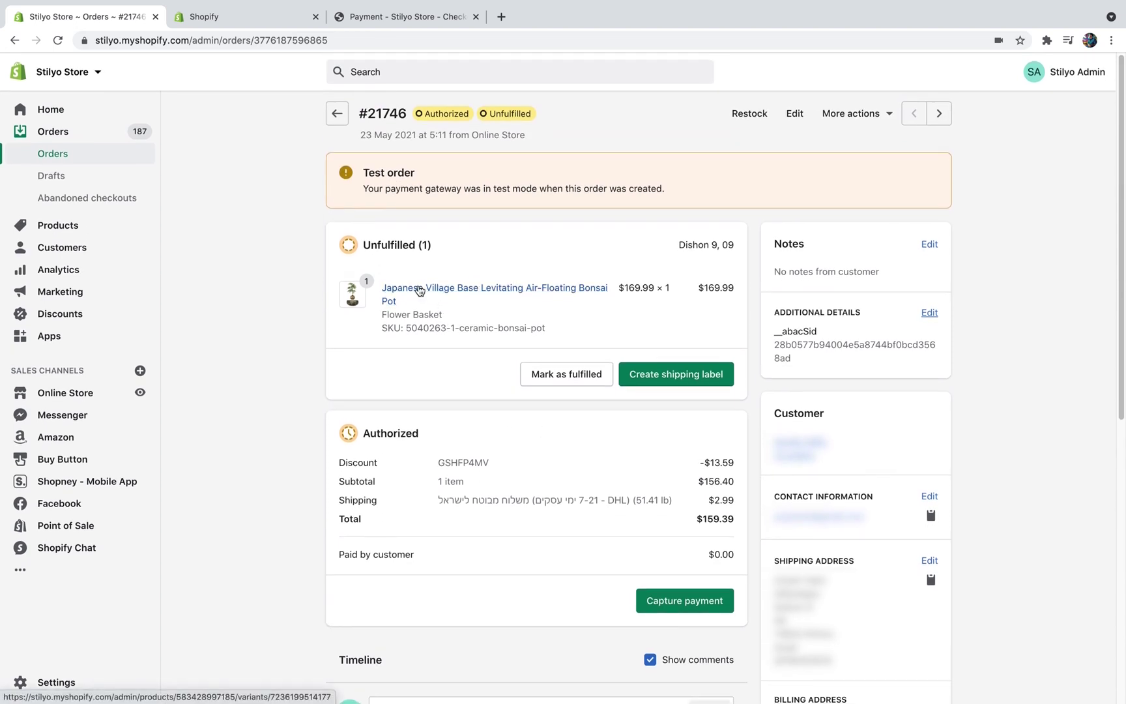
pyautogui.click(74, 134)
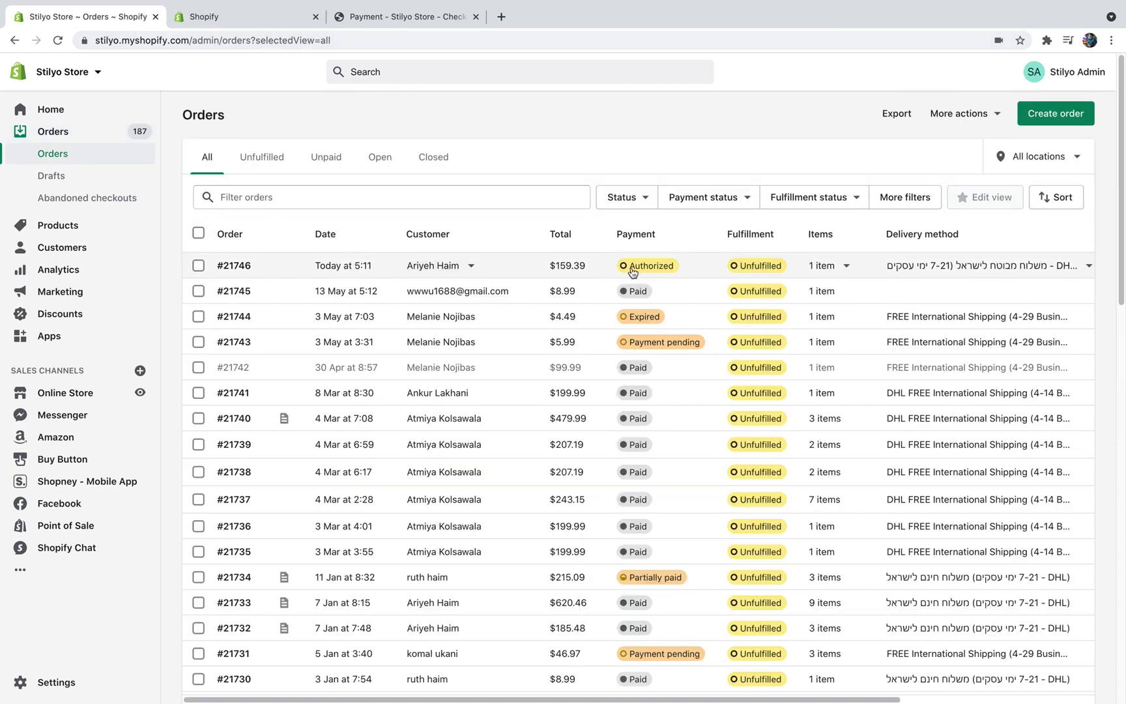
# - Pay for the four Groot Planters checkout ($82.95) and return to the admin Orders list
pyautogui.click(269, 17)
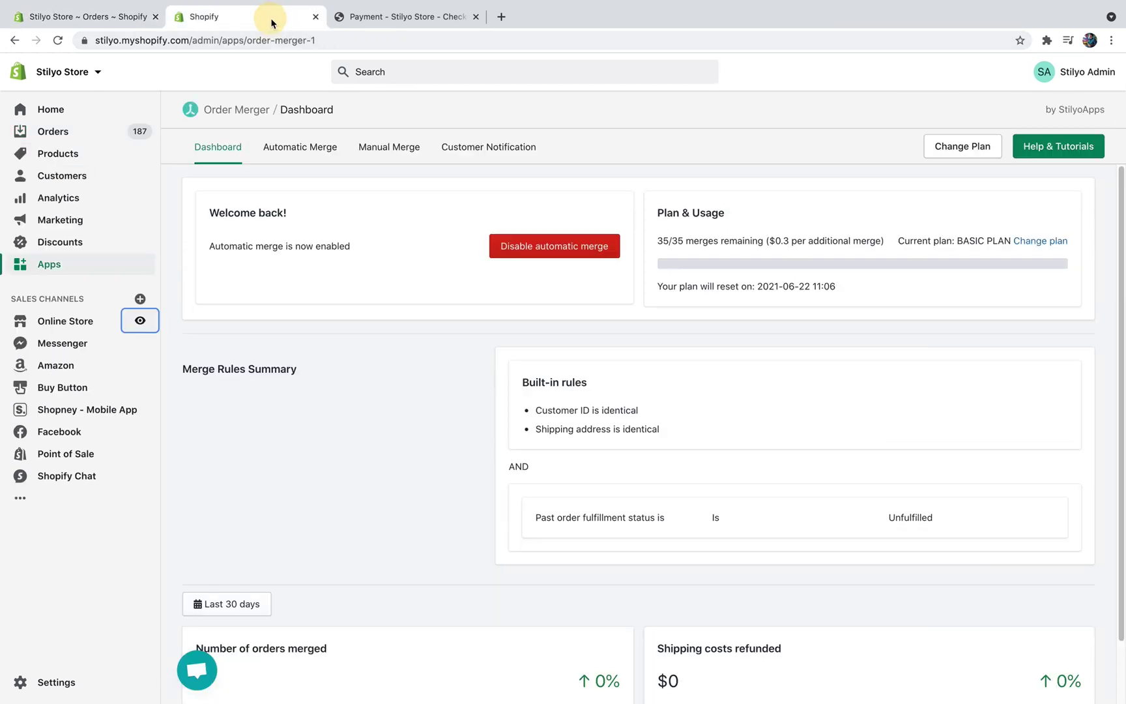
pyautogui.click(376, 17)
pyautogui.scroll(-3, 604, 337)
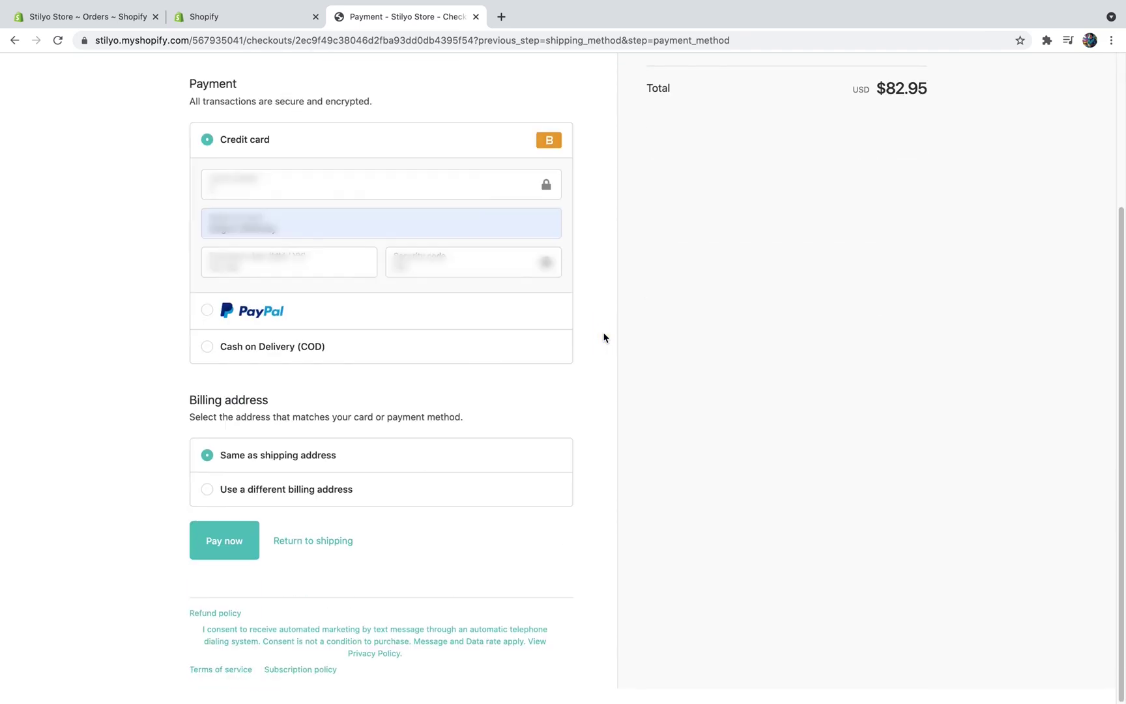
pyautogui.click(223, 554)
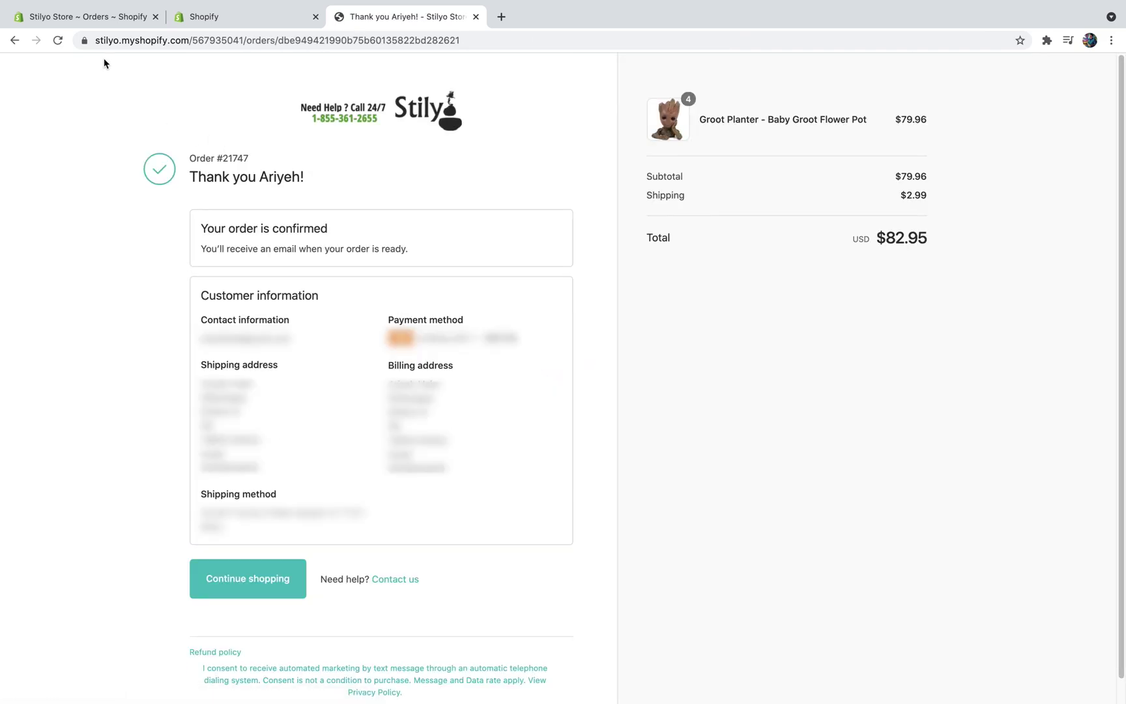
pyautogui.click(83, 17)
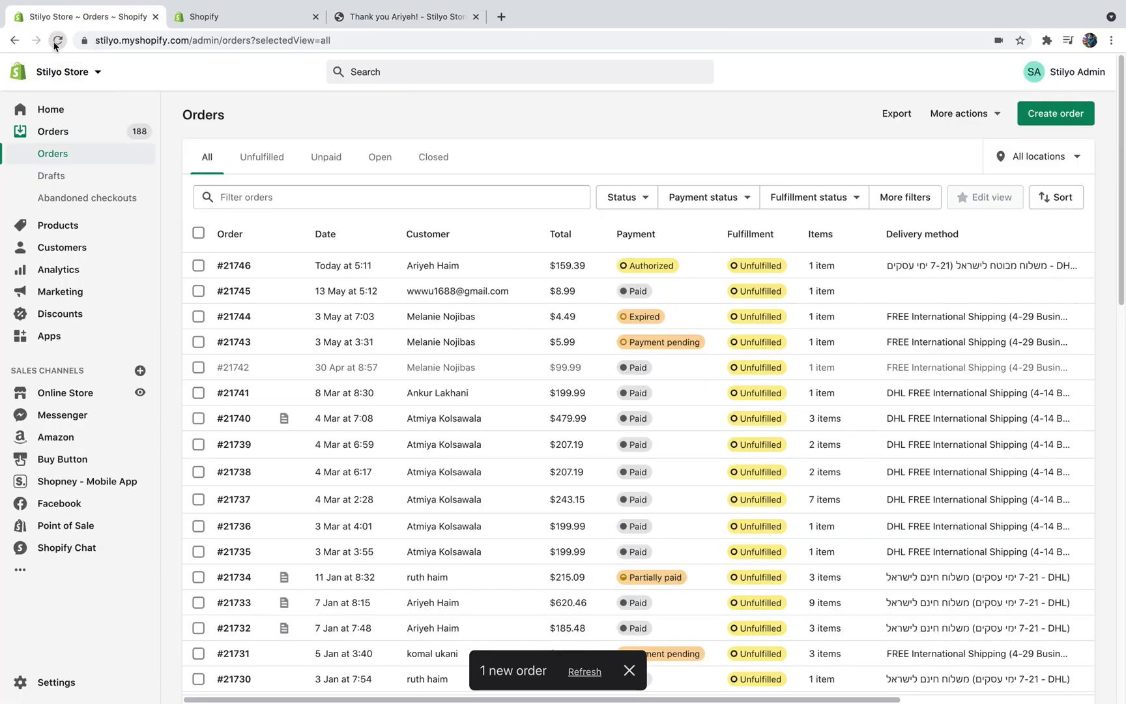
# - Reload the Orders list to reveal merged order #21746_#21747_OM
pyautogui.click(57, 42)
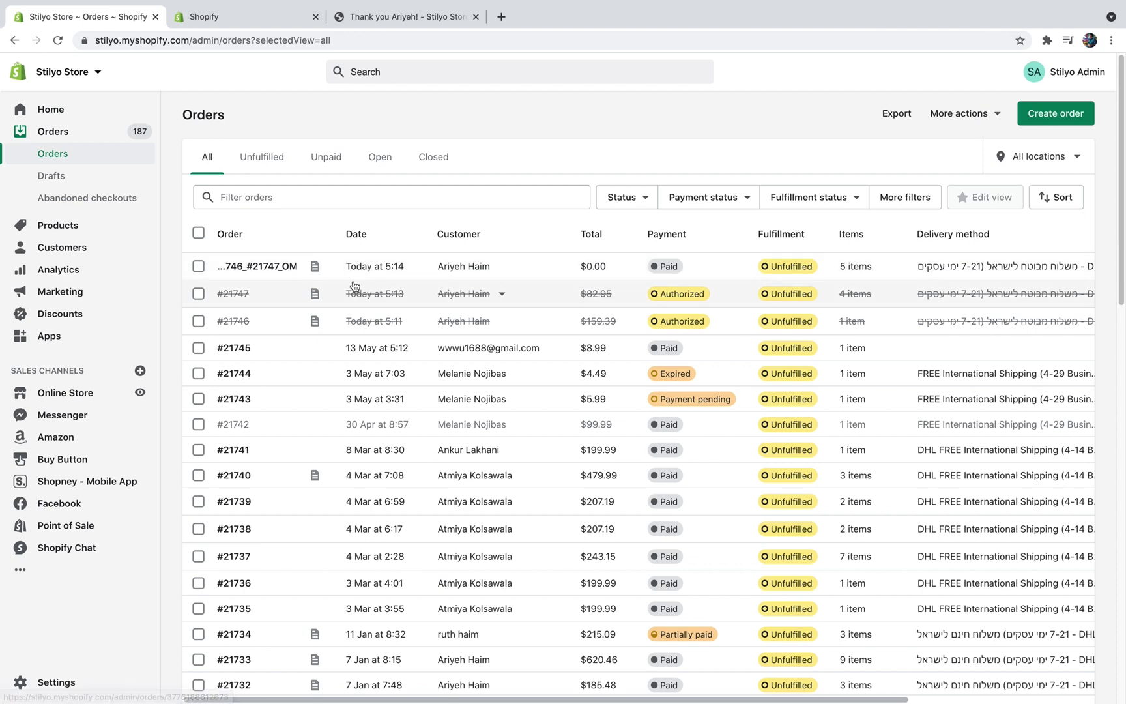
# - Inspect order #21746's merge note, timeline and tags, then step to order #21747
pyautogui.moveTo(256, 328)
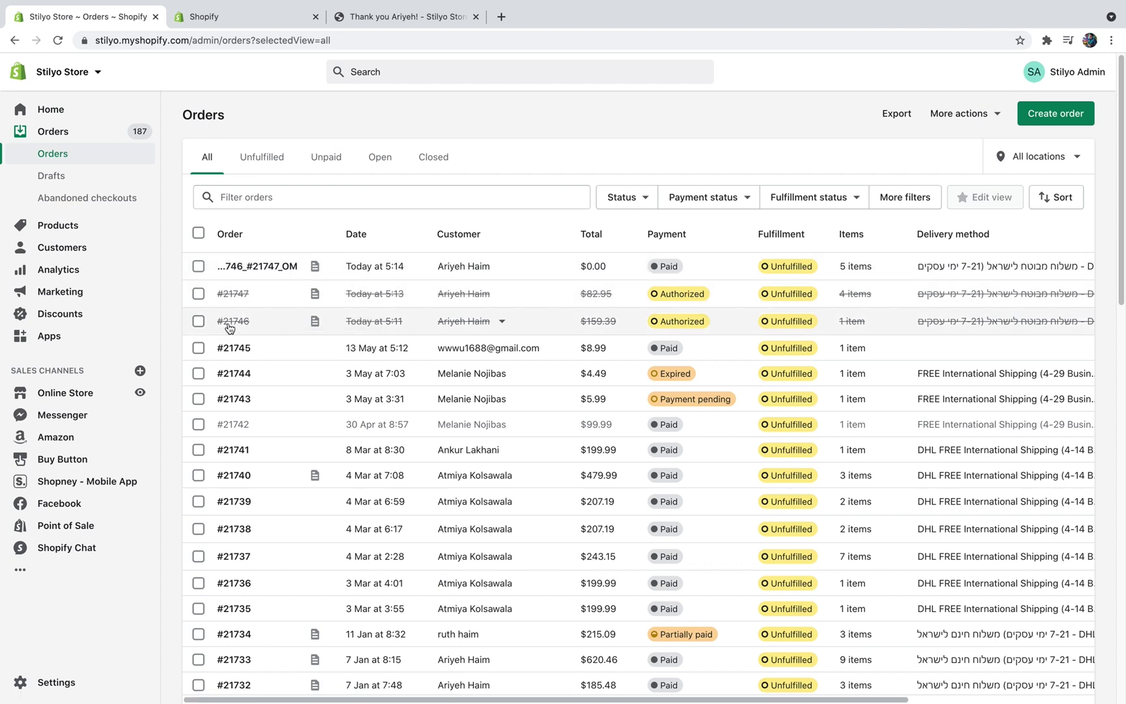
pyautogui.click(230, 327)
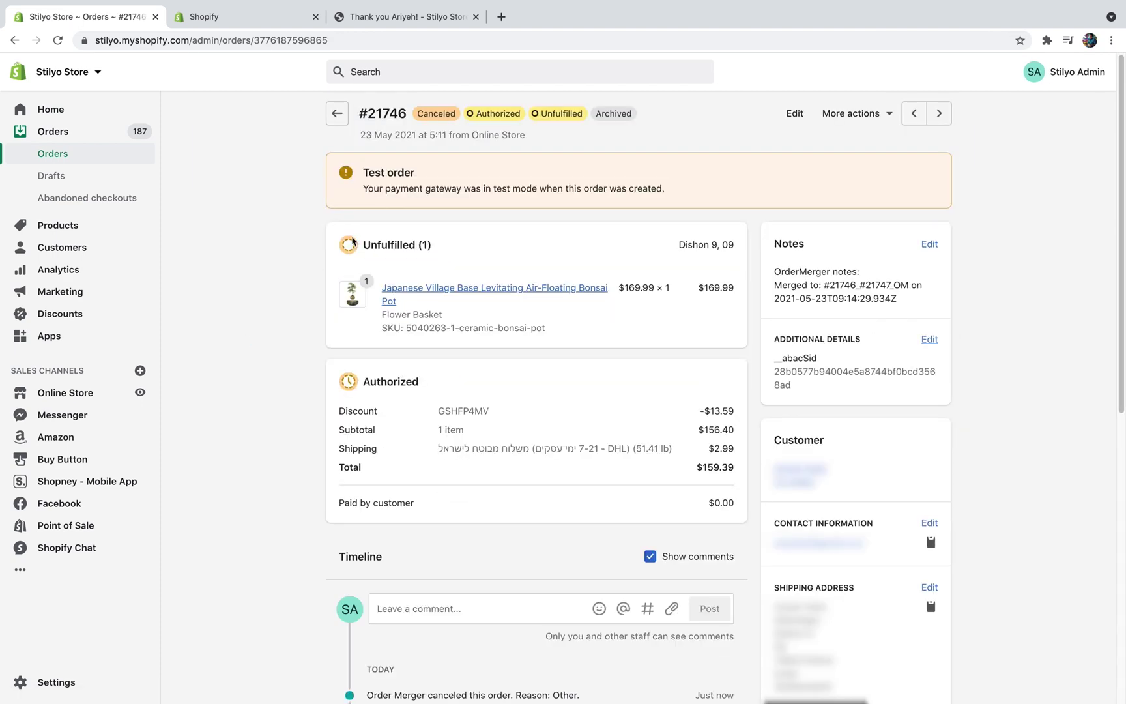
pyautogui.scroll(-3, 736, 217)
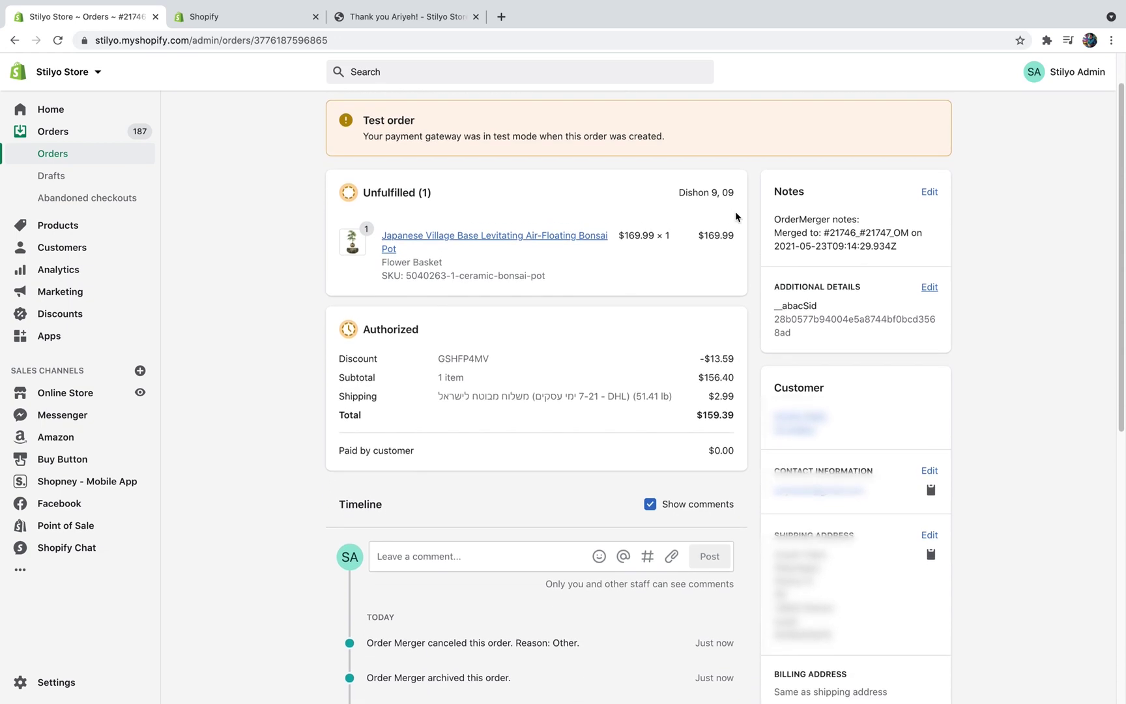
pyautogui.scroll(-4, 735, 217)
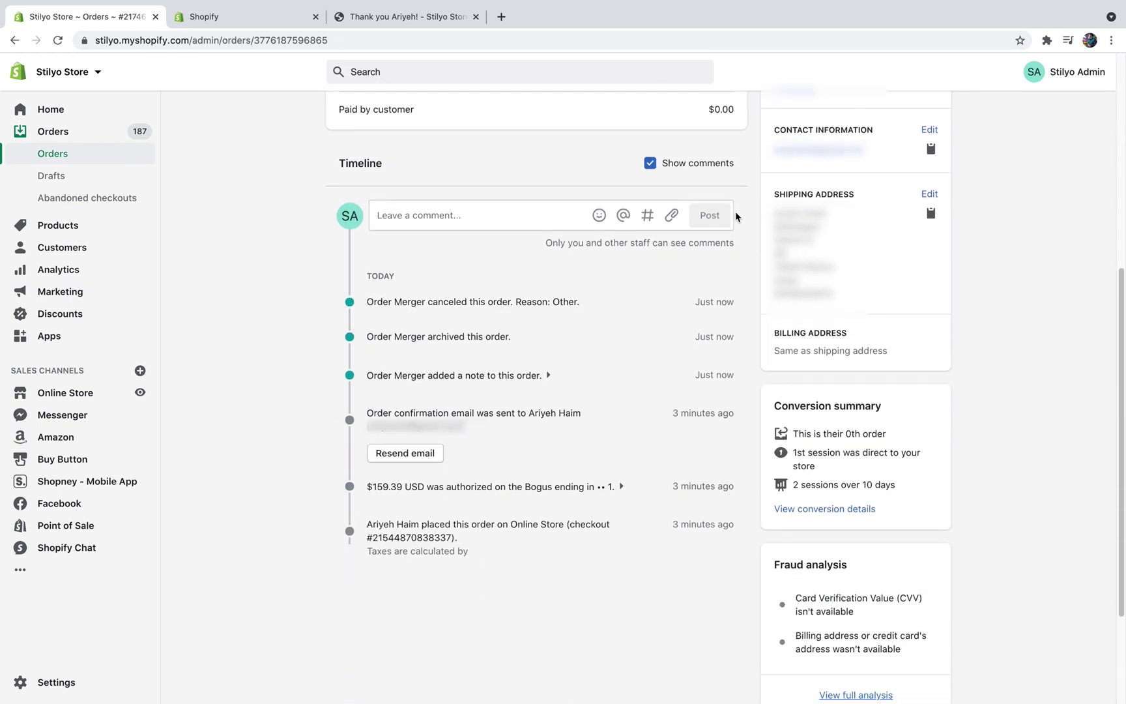
pyautogui.scroll(7, 735, 217)
pyautogui.click(765, 271)
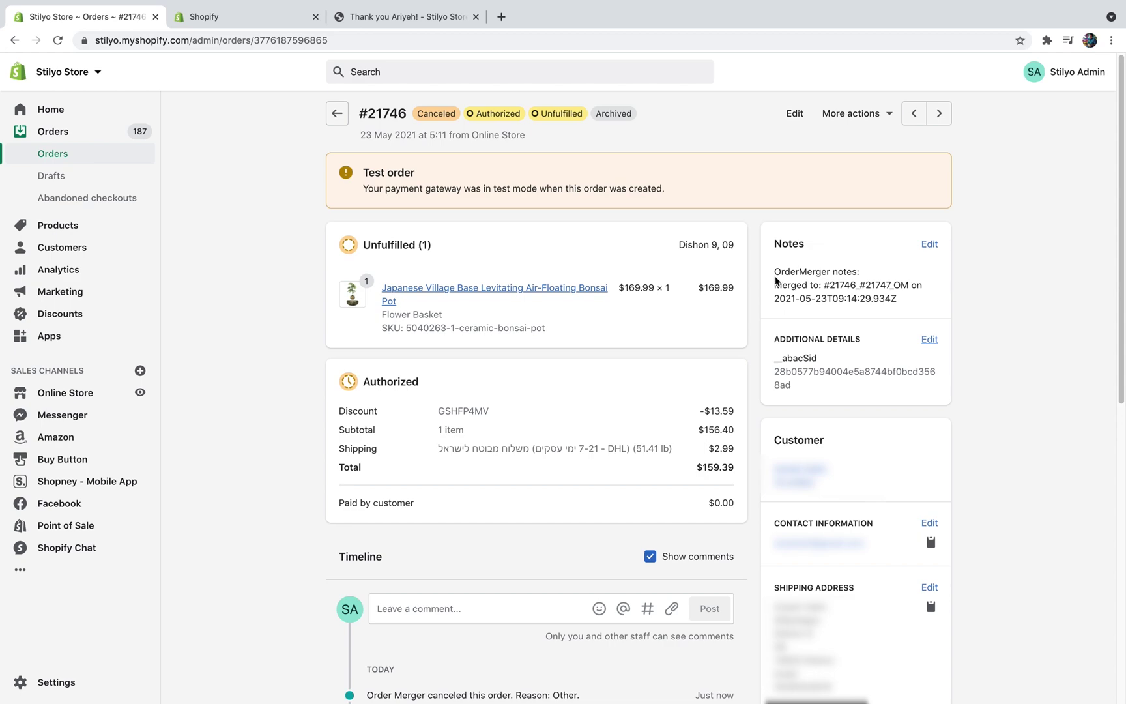
pyautogui.moveTo(777, 286); pyautogui.dragTo(897, 287)
pyautogui.click(830, 294)
pyautogui.scroll(-9, 830, 294)
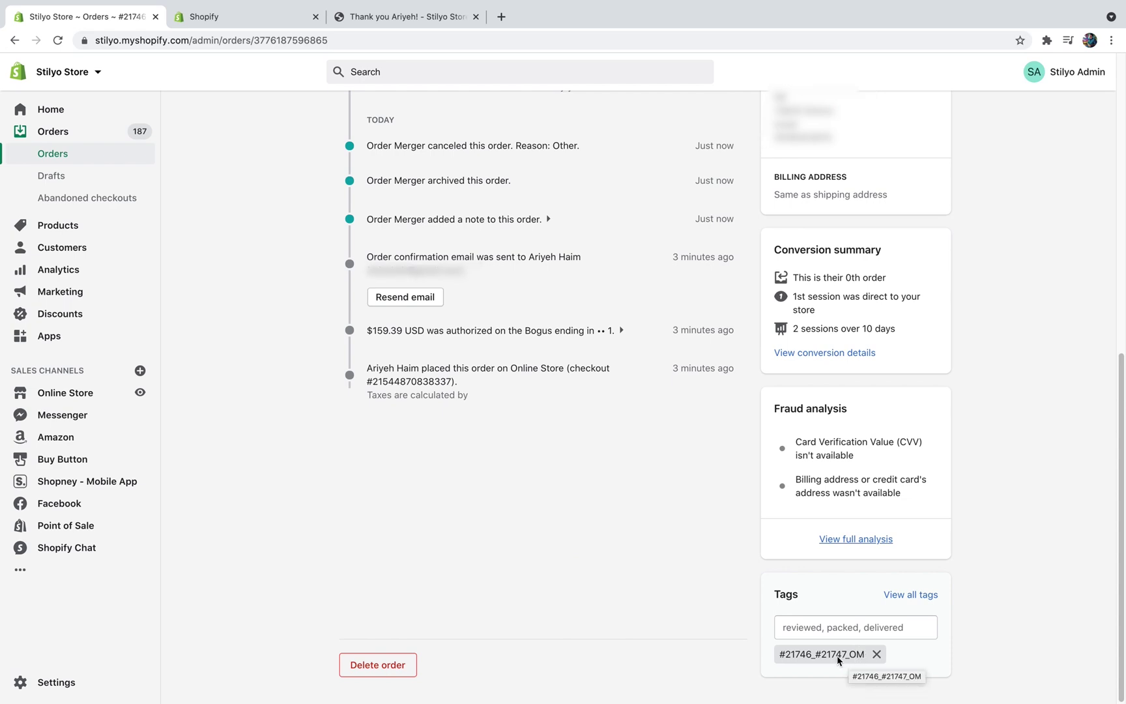
pyautogui.scroll(10, 838, 660)
pyautogui.click(910, 112)
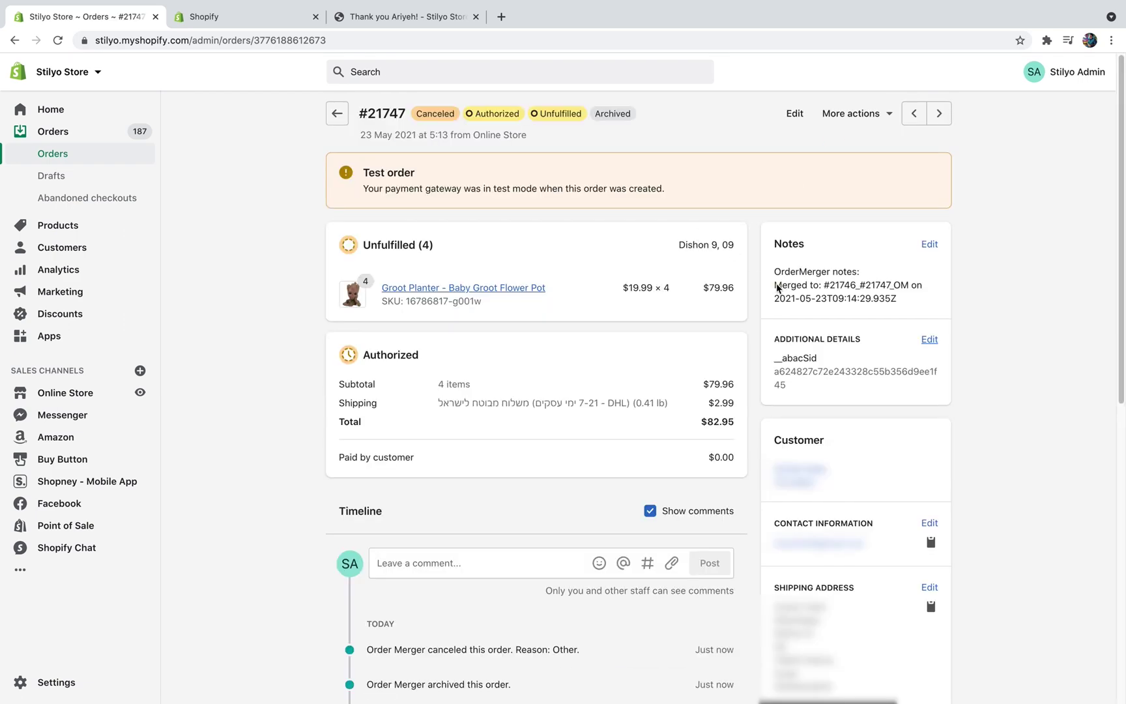
# - Review order #21747's merge note and tags, then step to merged order #21746_#21747_OM
pyautogui.moveTo(775, 287); pyautogui.dragTo(916, 300)
pyautogui.scroll(-2, 857, 298)
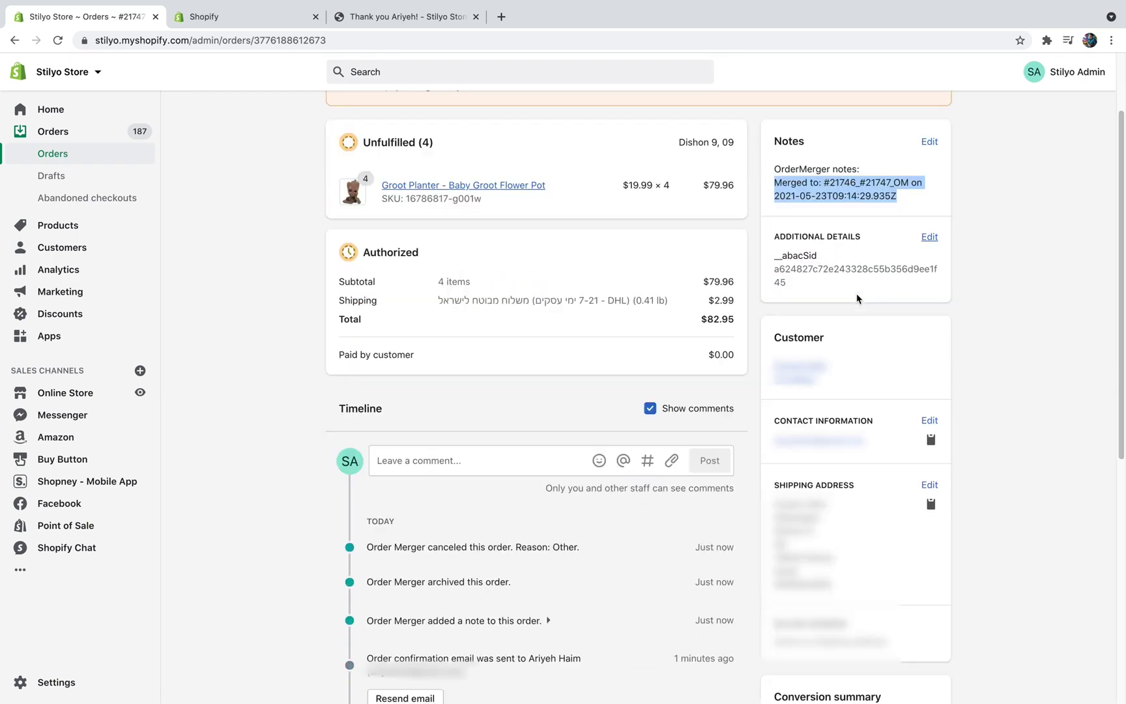
pyautogui.scroll(-7, 857, 299)
pyautogui.scroll(9, 823, 662)
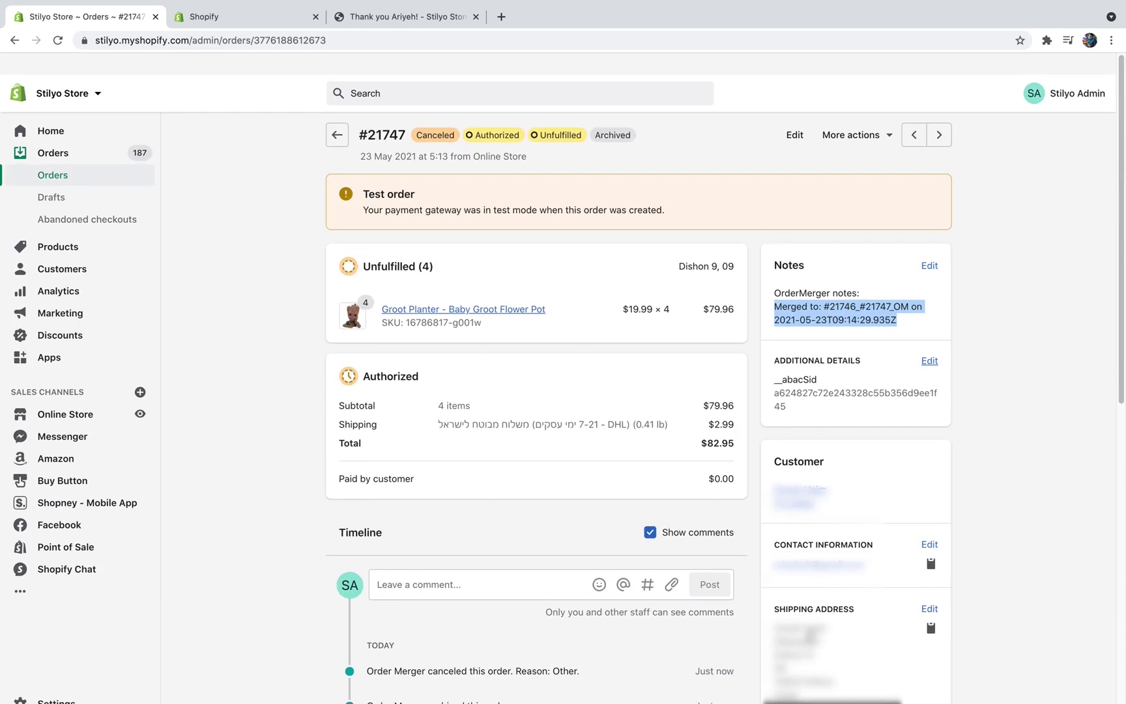
pyautogui.click(911, 113)
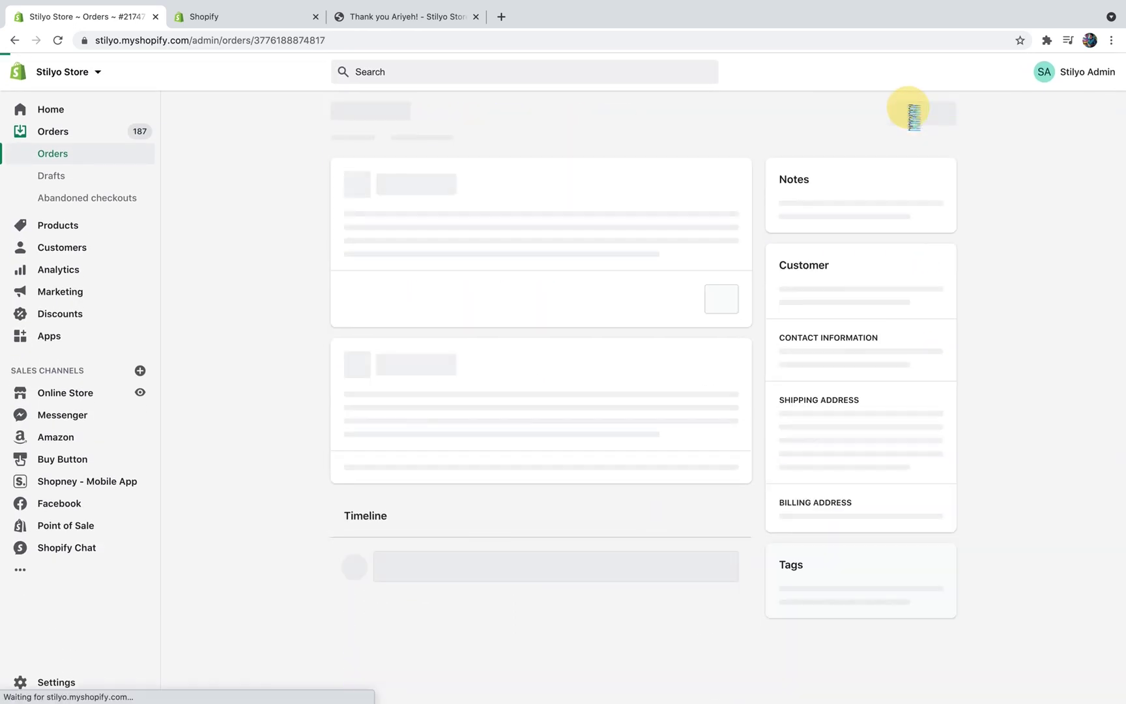